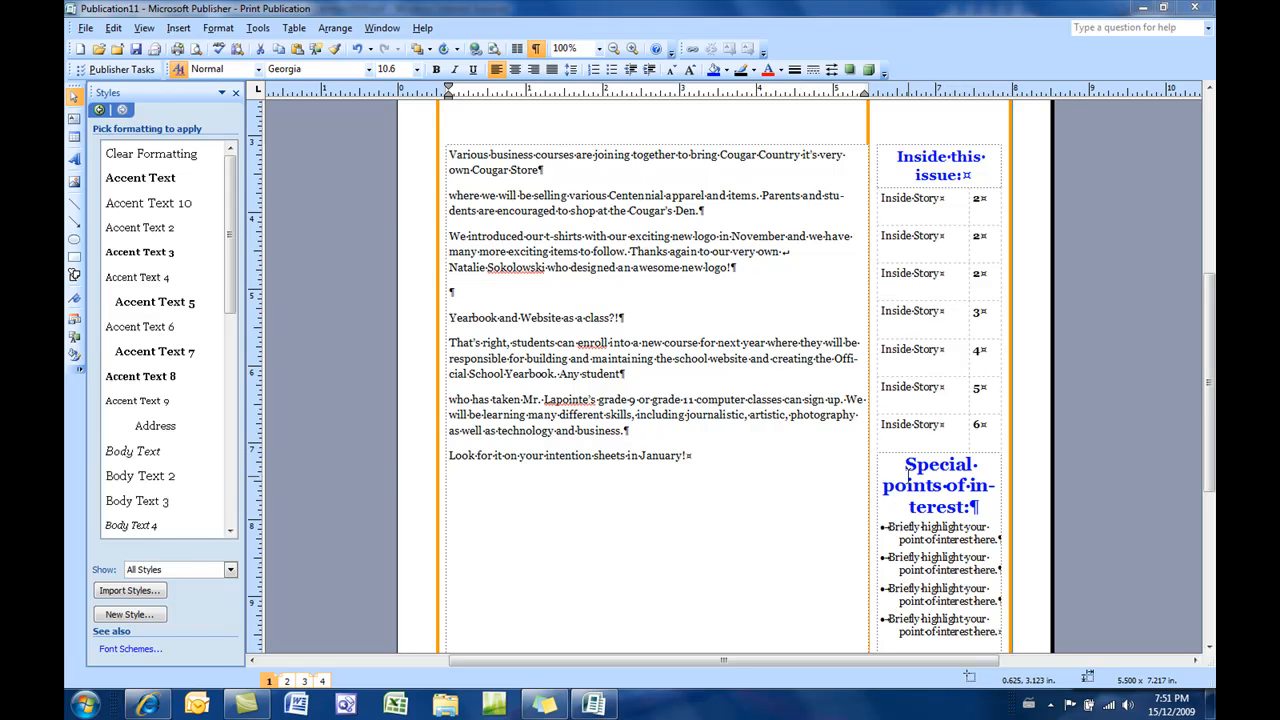
Try copying the "Special points of interest" heading's formatting onto the "Yearbook and Website as a class?!" line, and undo it.
{"action": "triple_click", "coordinate": [908, 472]}
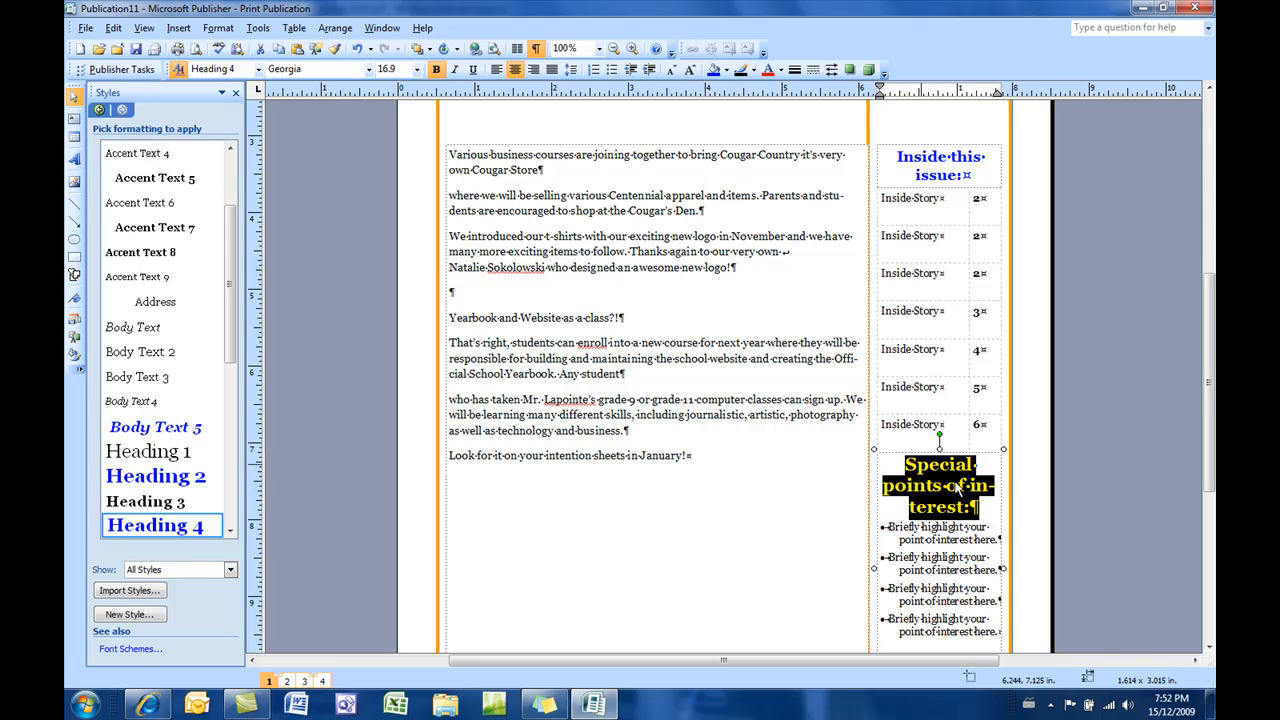
{"action": "left_click", "coordinate": [336, 52]}
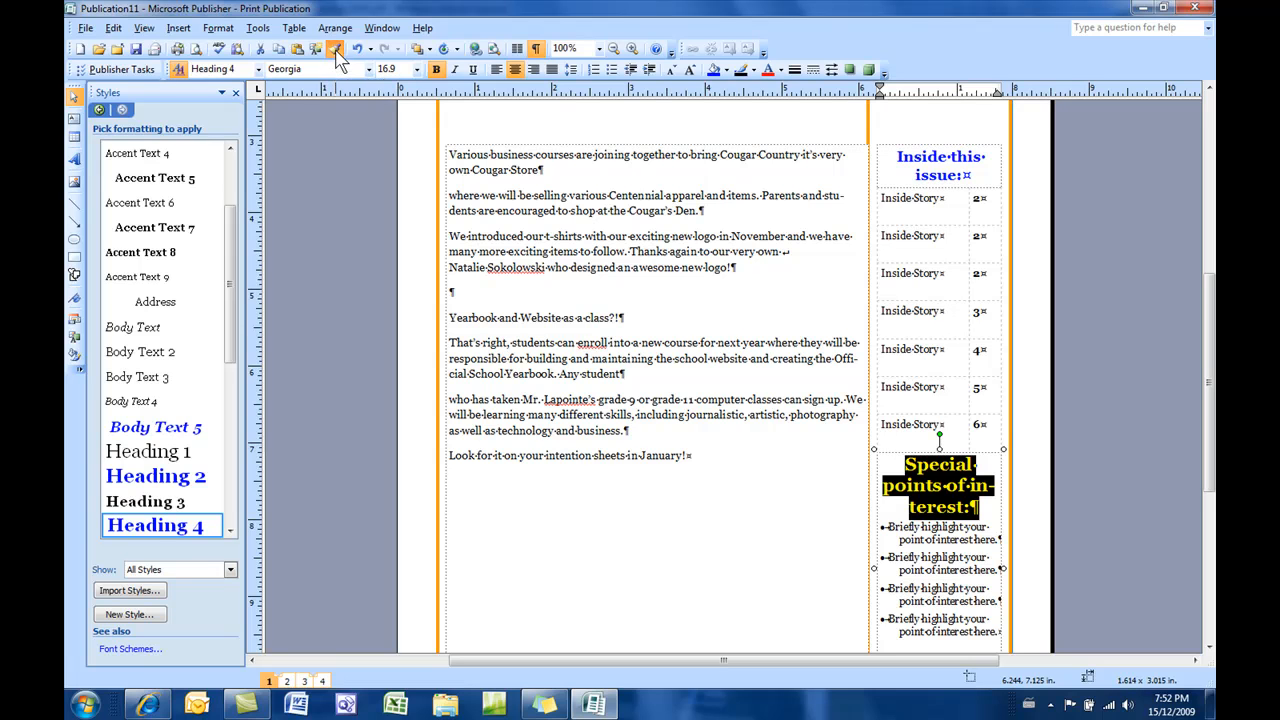
{"action": "left_click_drag", "start_coordinate": [447, 318], "coordinate": [626, 321]}
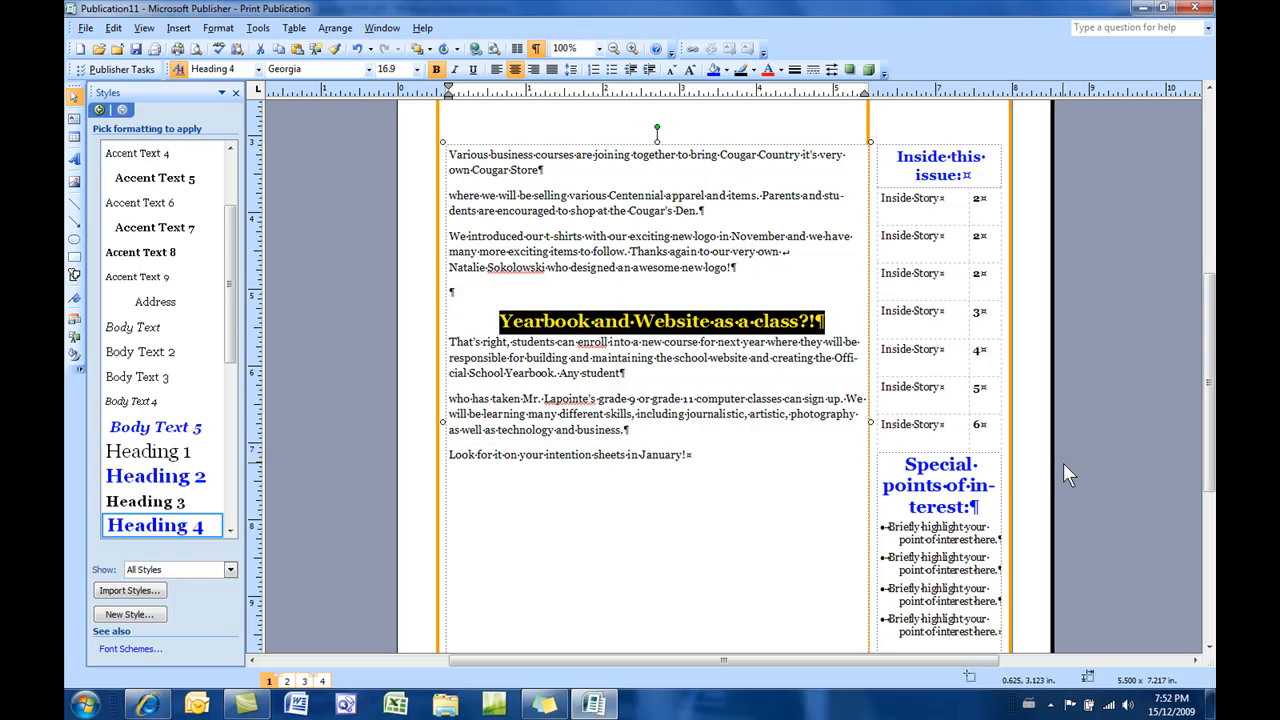
{"action": "left_click", "coordinate": [779, 325]}
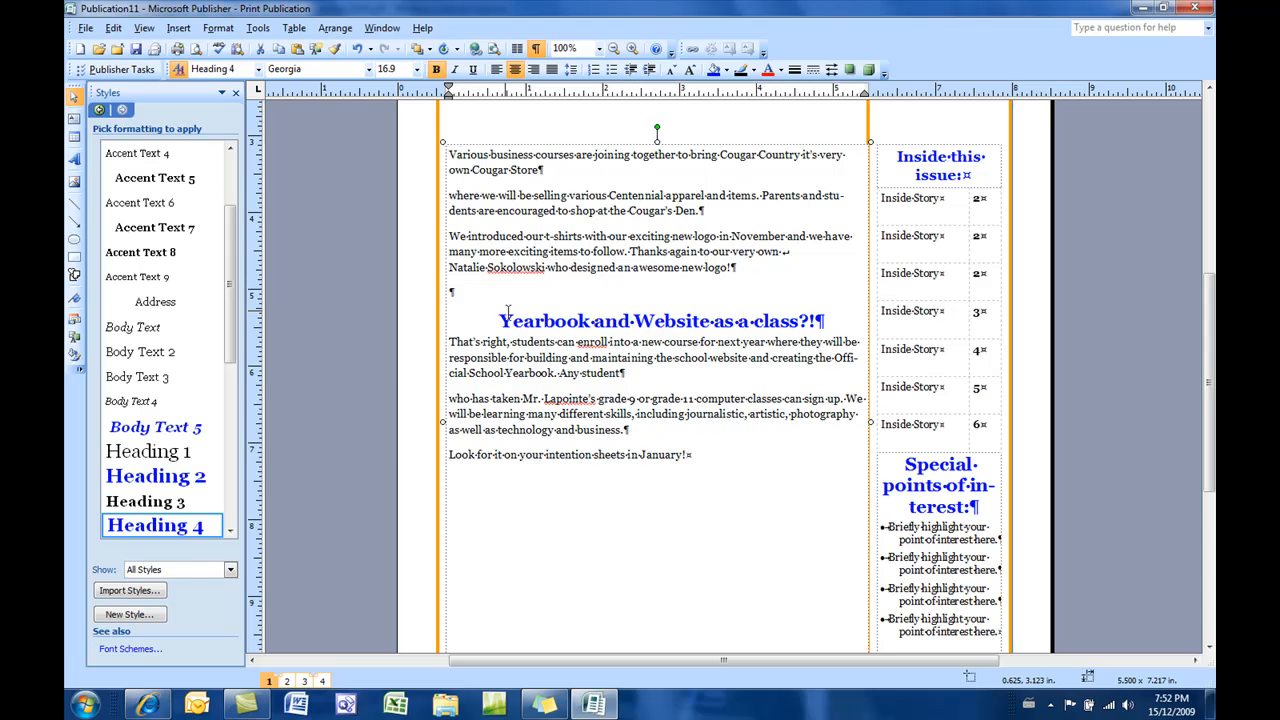
{"action": "left_click", "coordinate": [358, 48]}
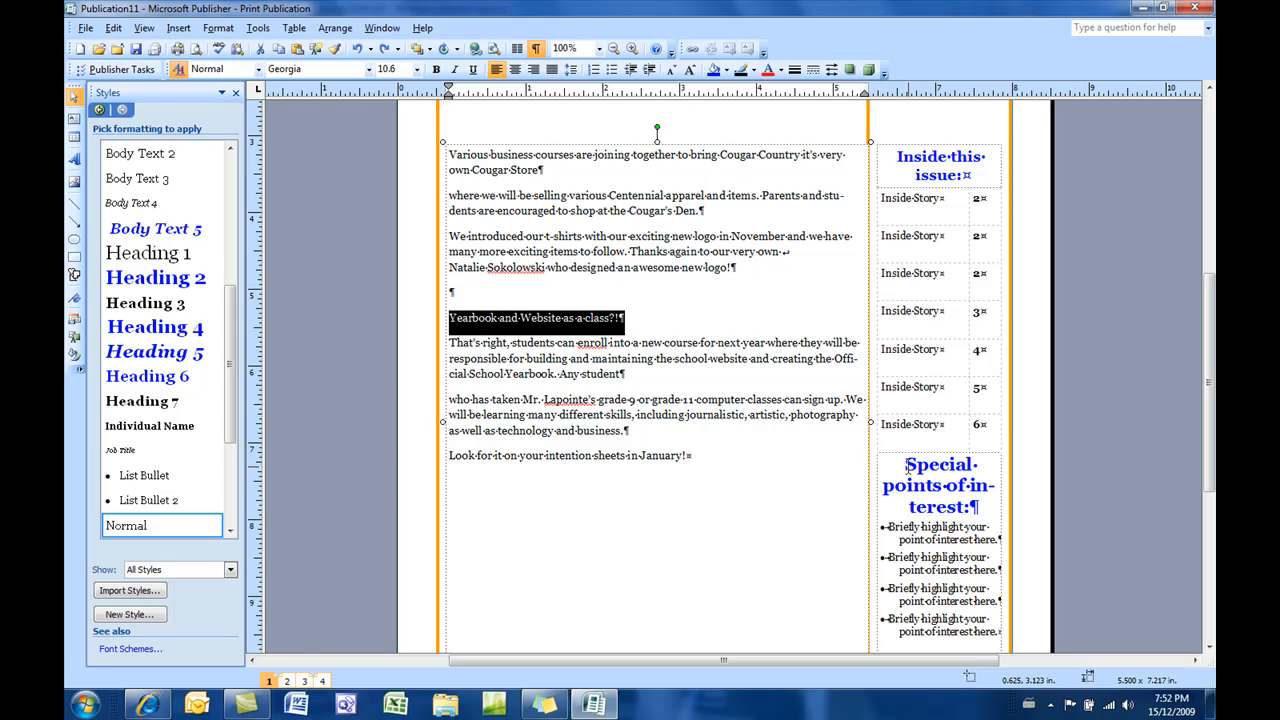
{"action": "left_click", "coordinate": [358, 48]}
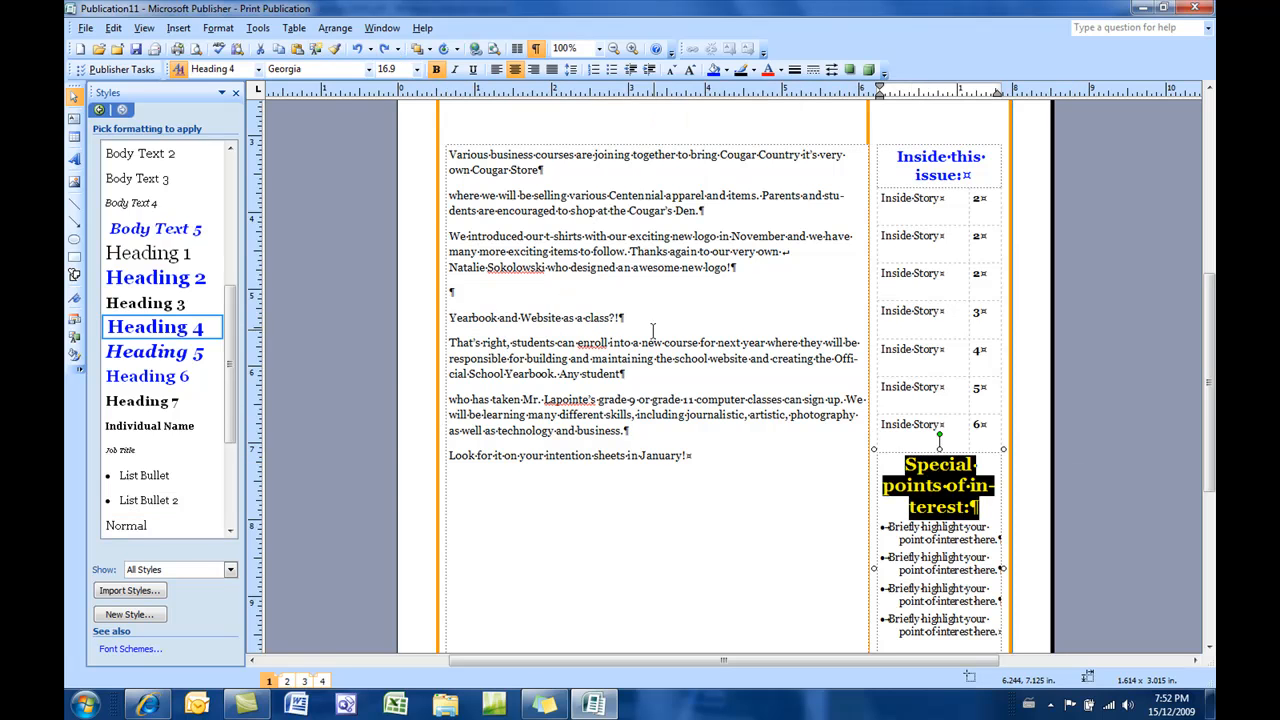
Copy the "Special points of interest" heading's formatting to the "Yearbook and Website as a class?!" line and the first two headlines on page 3.
{"action": "left_click", "coordinate": [336, 52]}
{"action": "left_click_drag", "start_coordinate": [444, 318], "coordinate": [624, 308]}
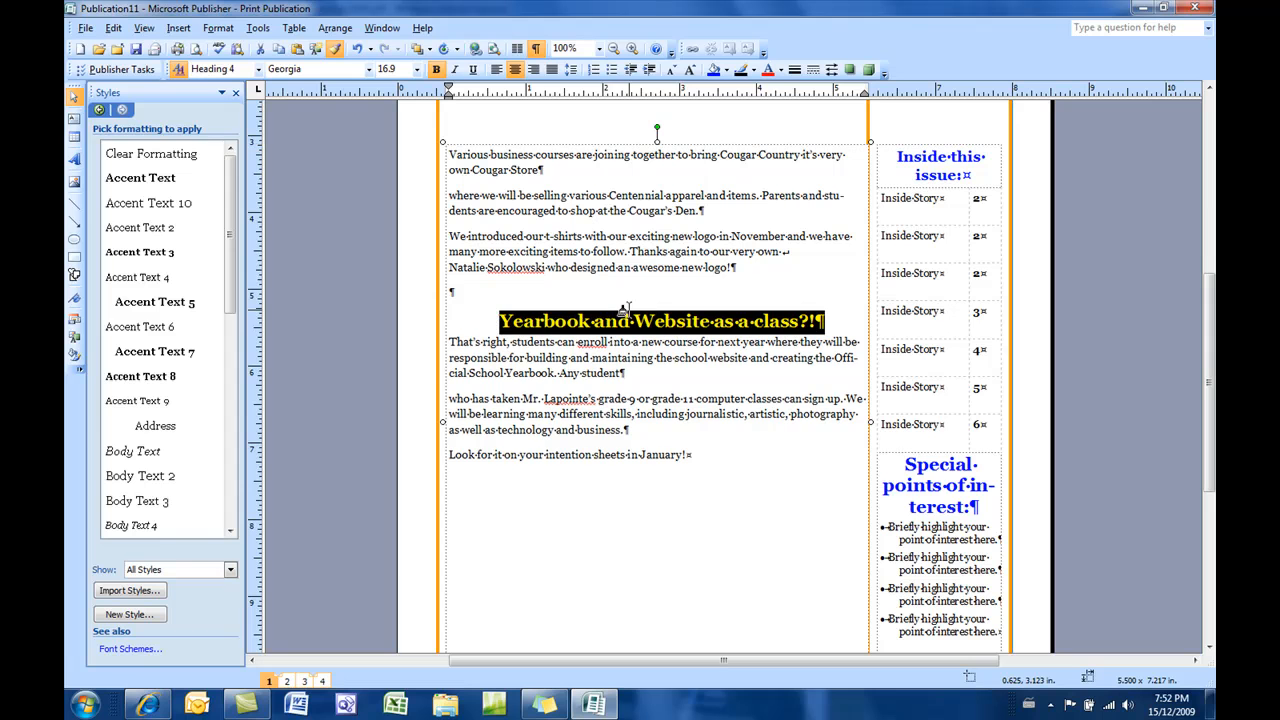
{"action": "left_click", "coordinate": [304, 681]}
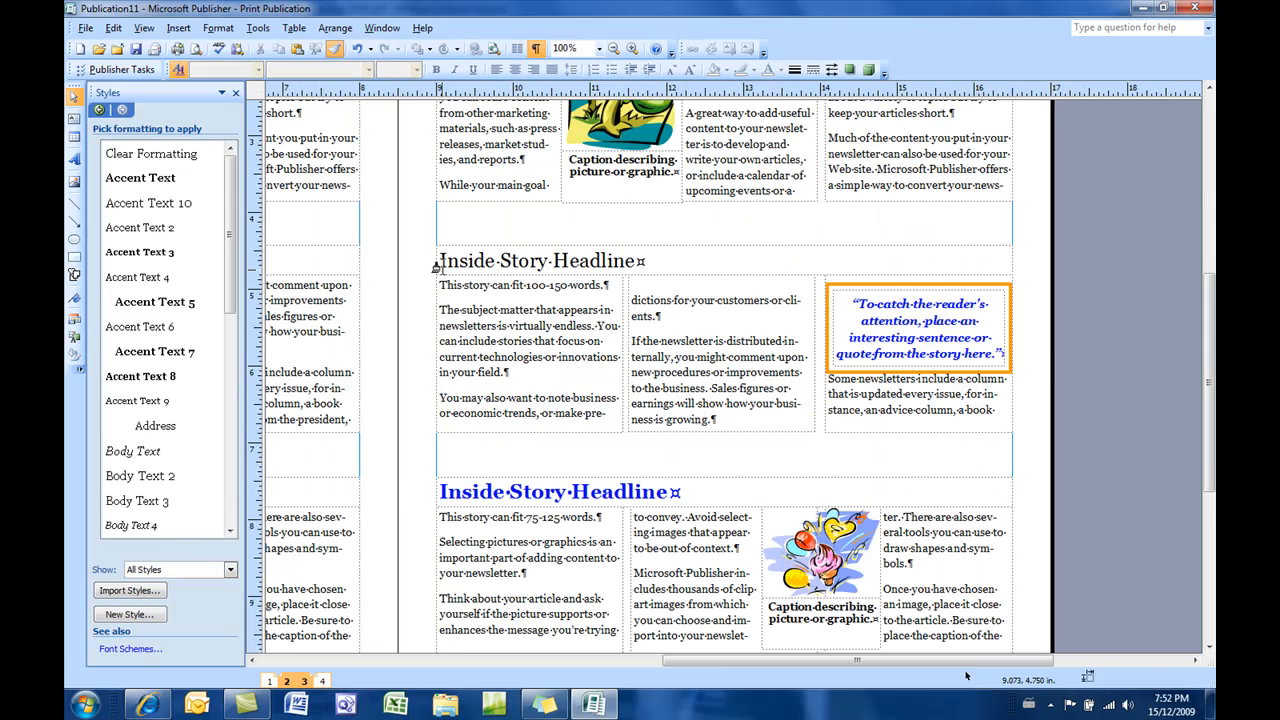
{"action": "left_click_drag", "start_coordinate": [441, 262], "coordinate": [520, 261]}
{"action": "scroll", "coordinate": [607, 340], "scroll_direction": "up", "scroll_amount": 1}
{"action": "scroll", "coordinate": [607, 340], "scroll_direction": "up", "scroll_amount": 3}
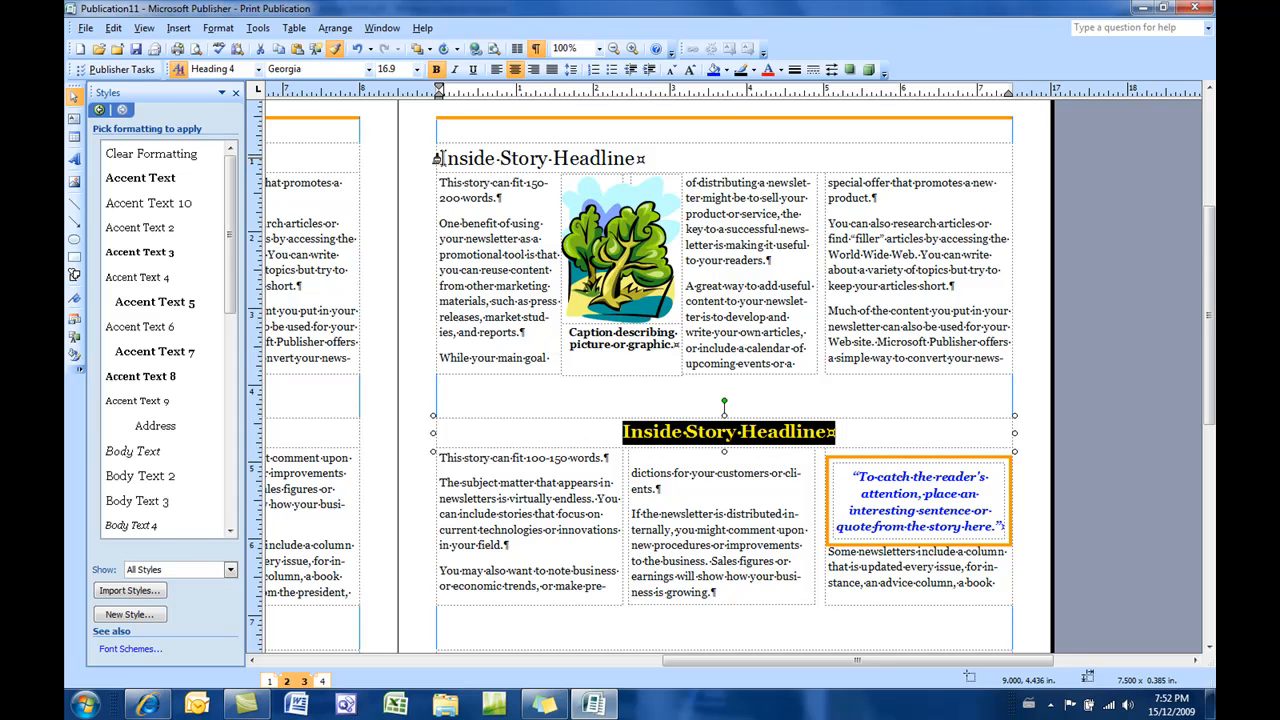
{"action": "triple_click", "coordinate": [437, 158]}
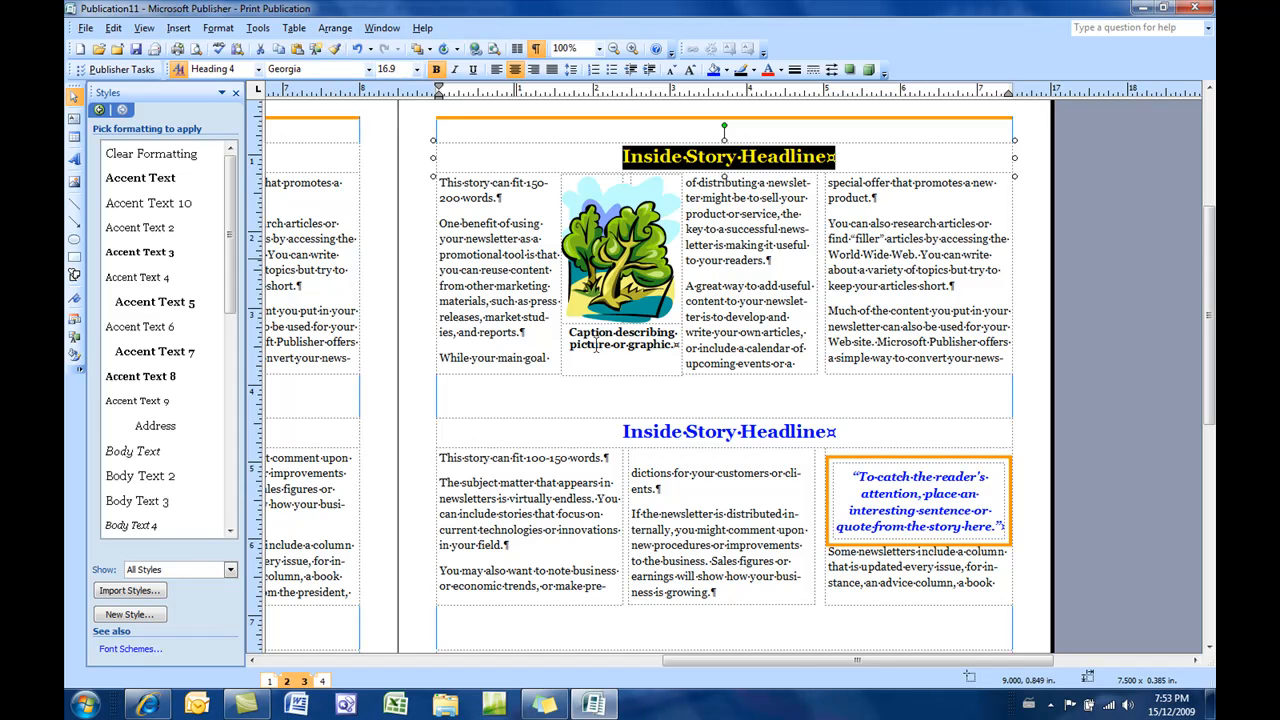
Return to page 1 and apply the Heading 3 style to the "Yearbook and Website as a class?!" line.
{"action": "left_click_drag", "start_coordinate": [786, 654], "coordinate": [450, 656]}
{"action": "left_click", "coordinate": [268, 680]}
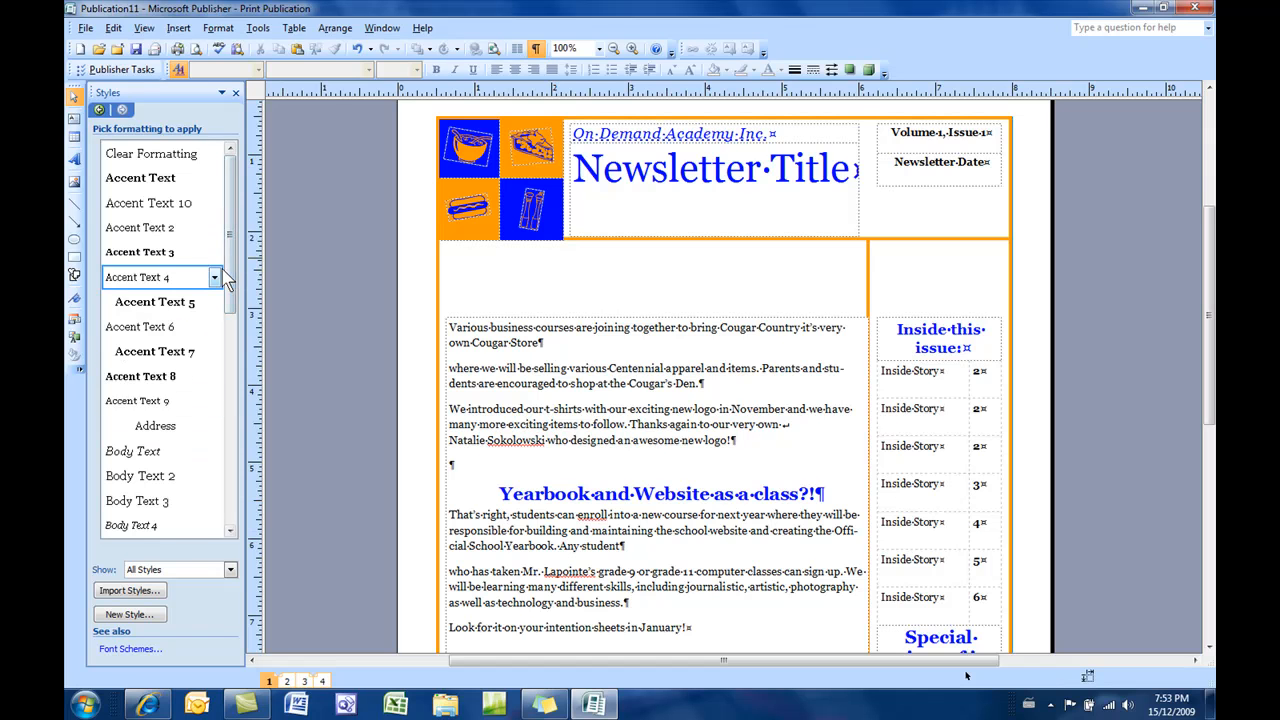
{"action": "left_click_drag", "start_coordinate": [228, 280], "coordinate": [252, 240]}
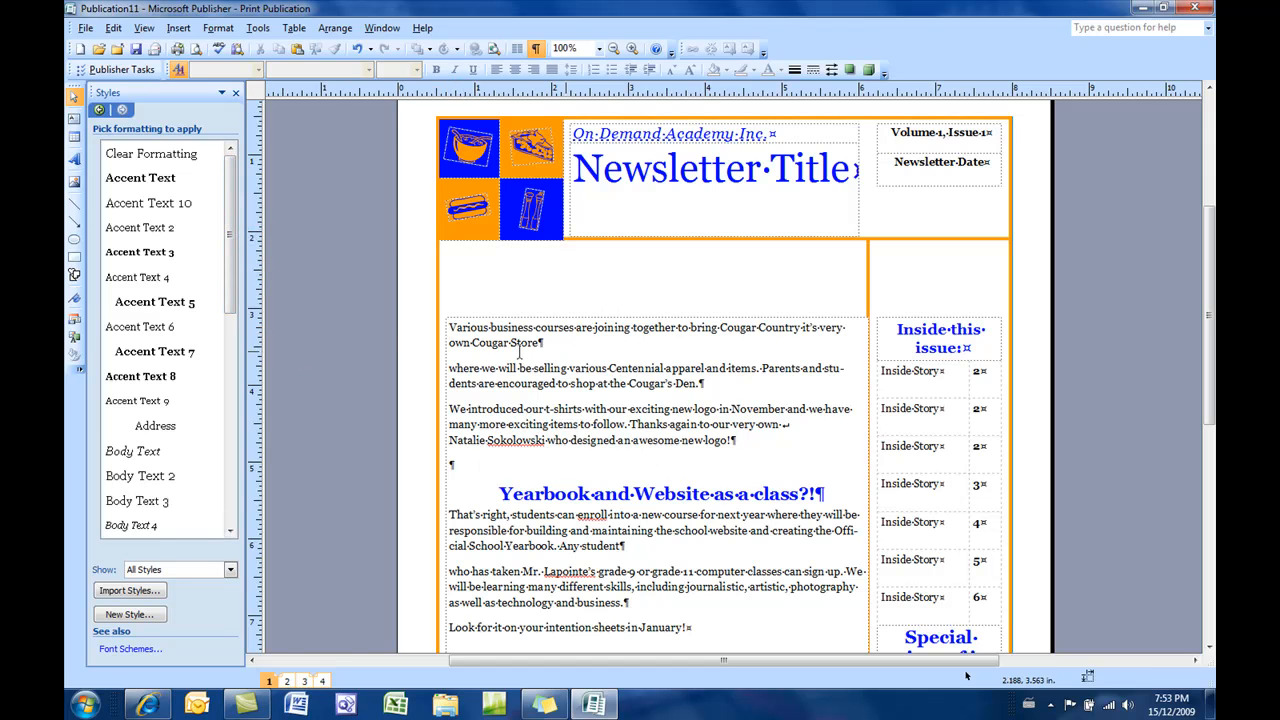
{"action": "left_click_drag", "start_coordinate": [496, 494], "coordinate": [839, 494]}
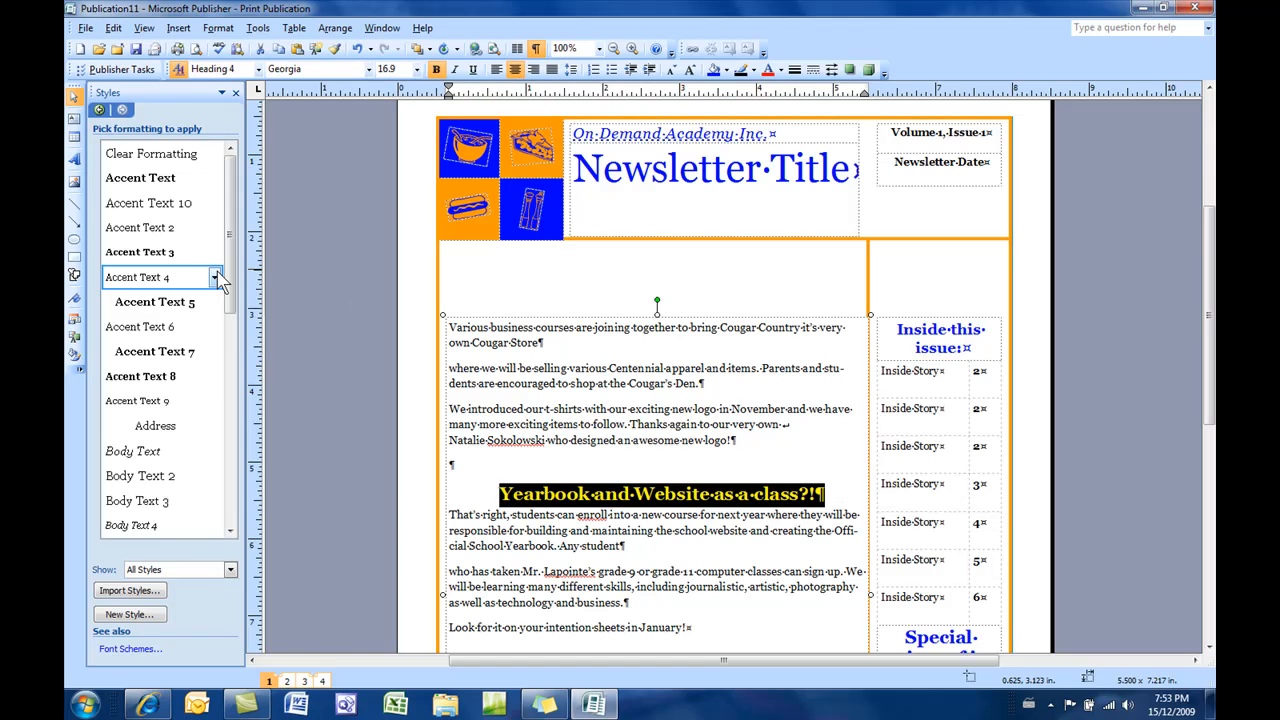
{"action": "scroll", "coordinate": [238, 293], "scroll_direction": "down", "scroll_amount": 1}
{"action": "scroll", "coordinate": [200, 340], "scroll_direction": "down", "scroll_amount": 5}
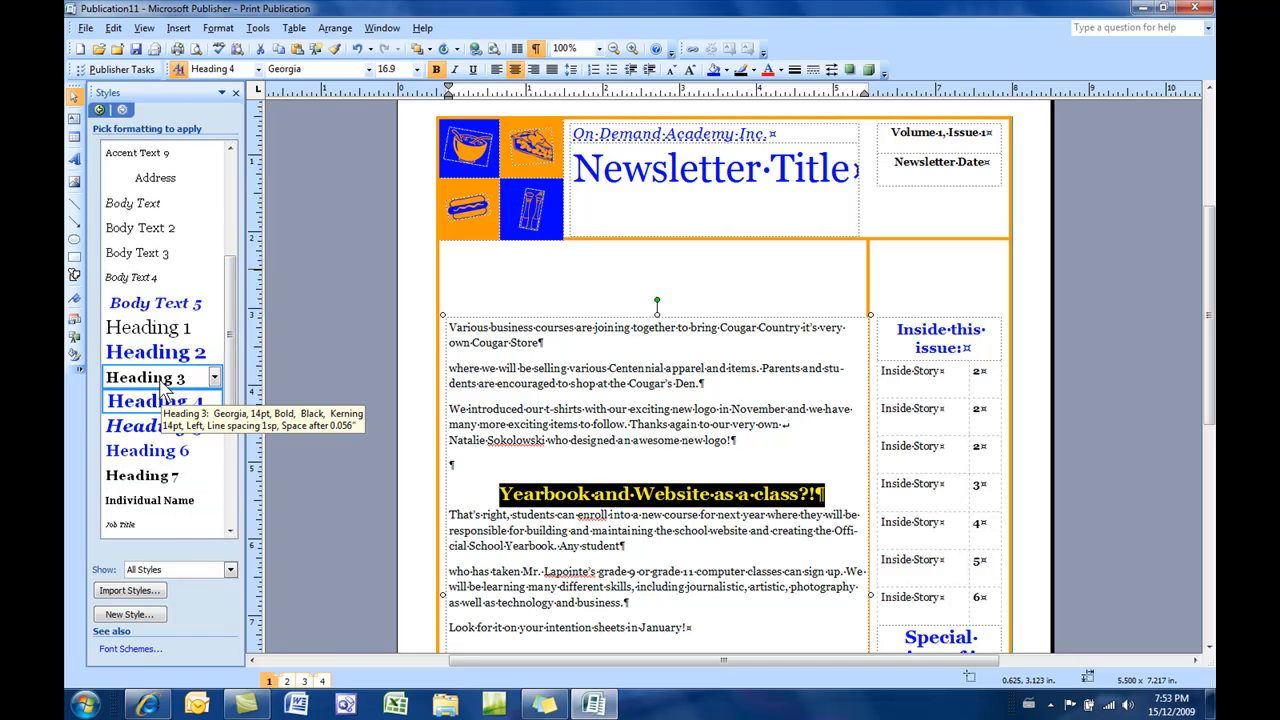
{"action": "left_click", "coordinate": [160, 380]}
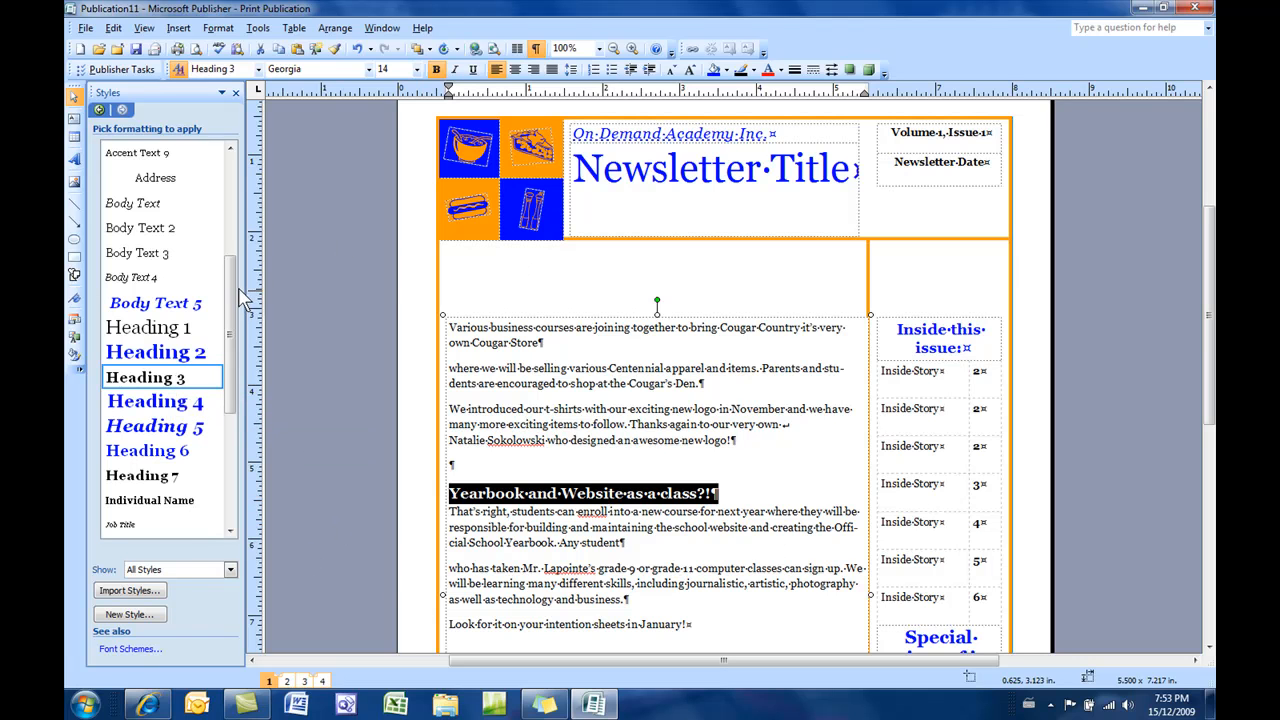
Clear the formatting of the "Yearbook and Website as a class?!" line on page 1.
{"action": "left_click_drag", "start_coordinate": [230, 288], "coordinate": [240, 172]}
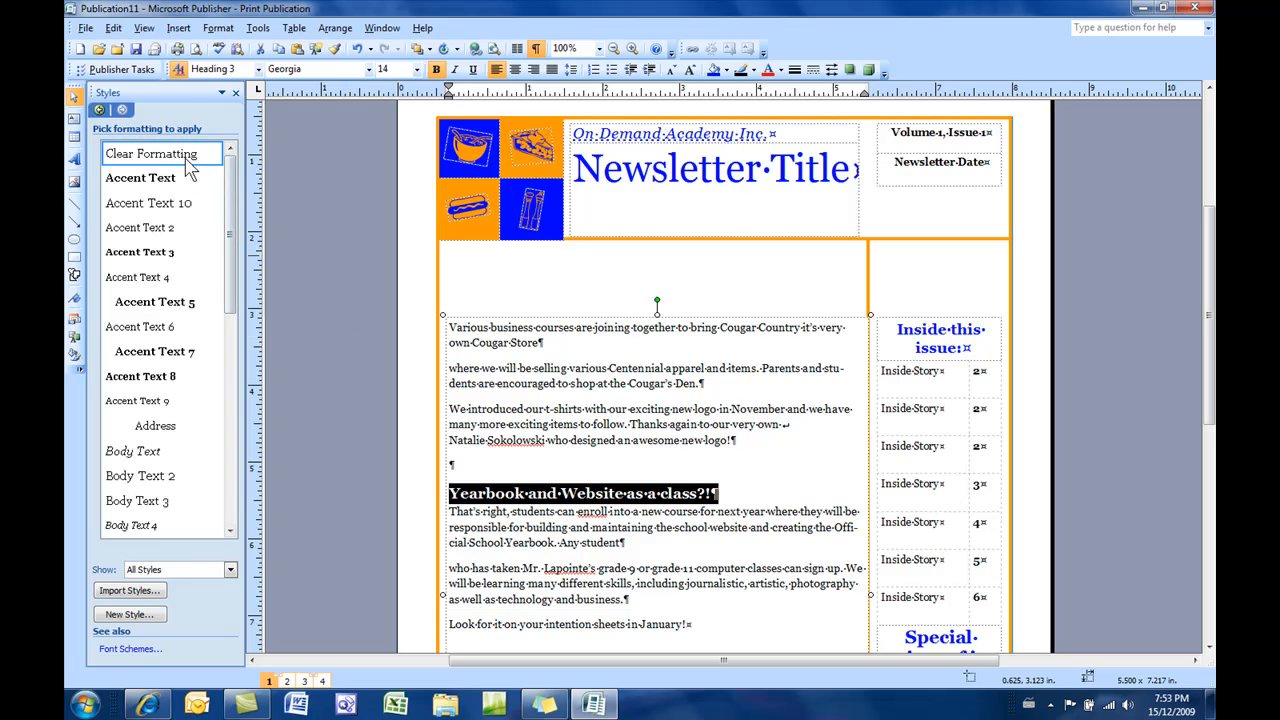
{"action": "left_click", "coordinate": [190, 163]}
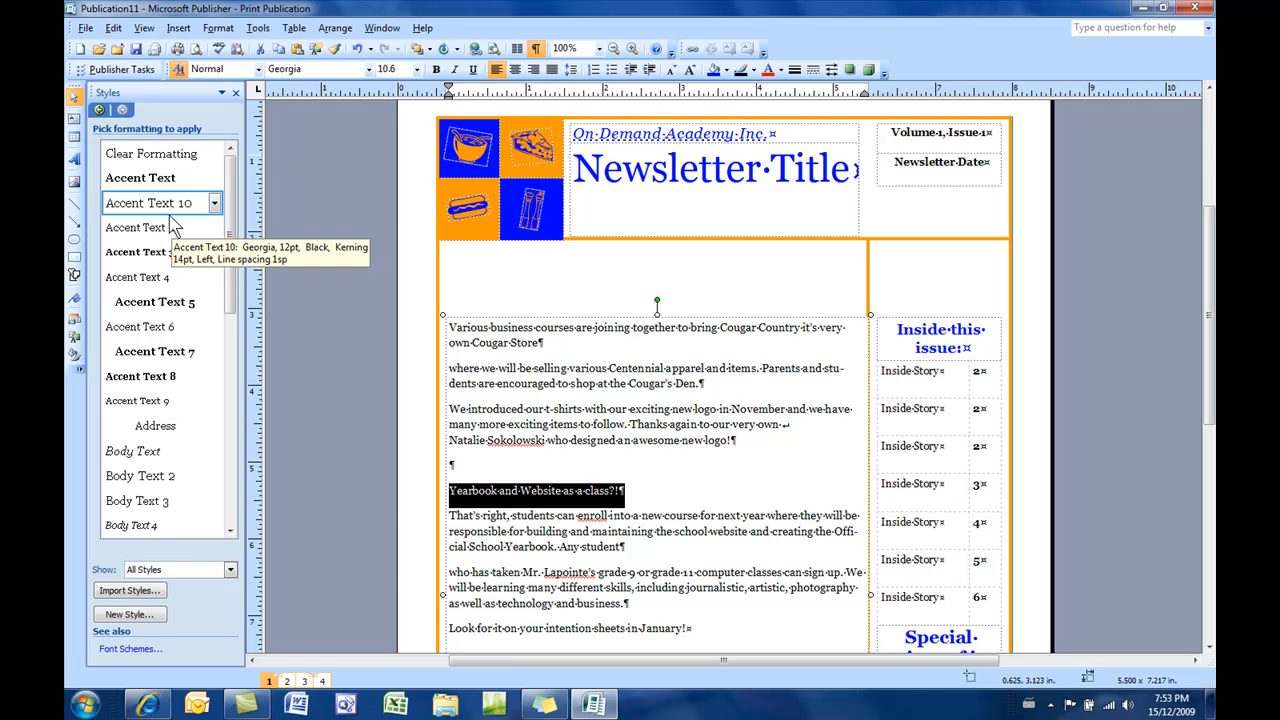
{"action": "left_click", "coordinate": [579, 459]}
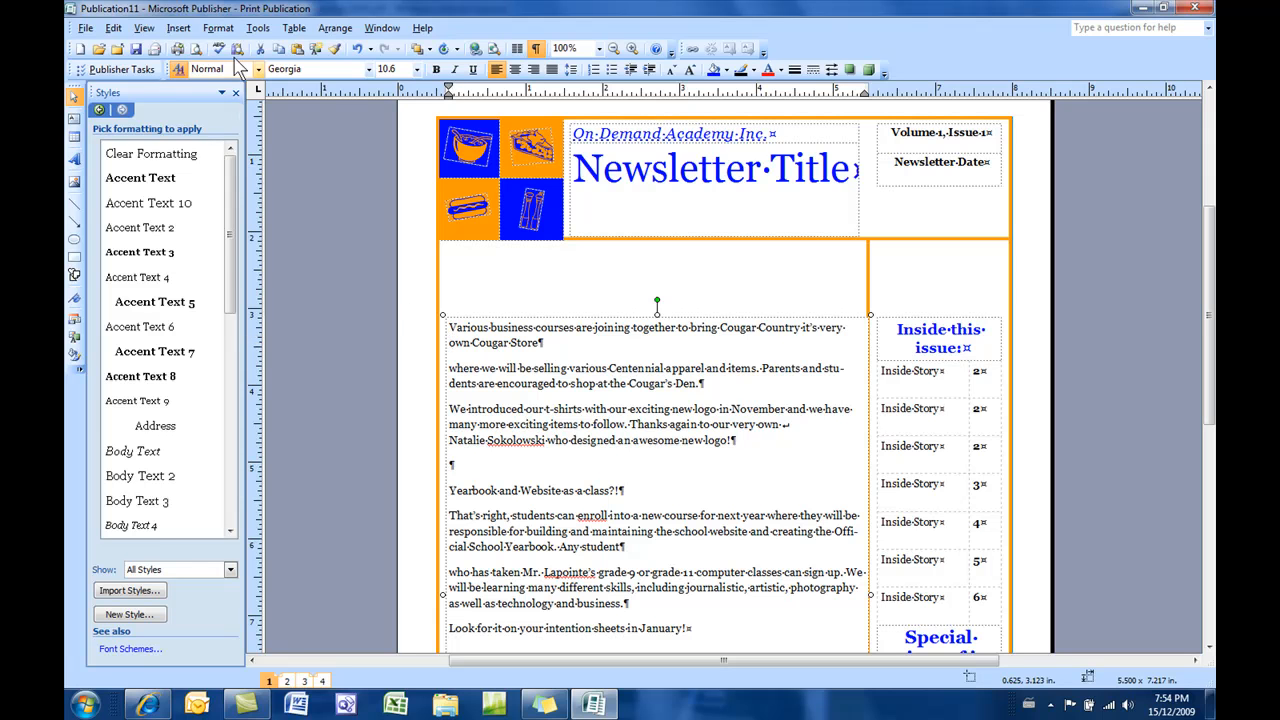
{"action": "left_click", "coordinate": [219, 30]}
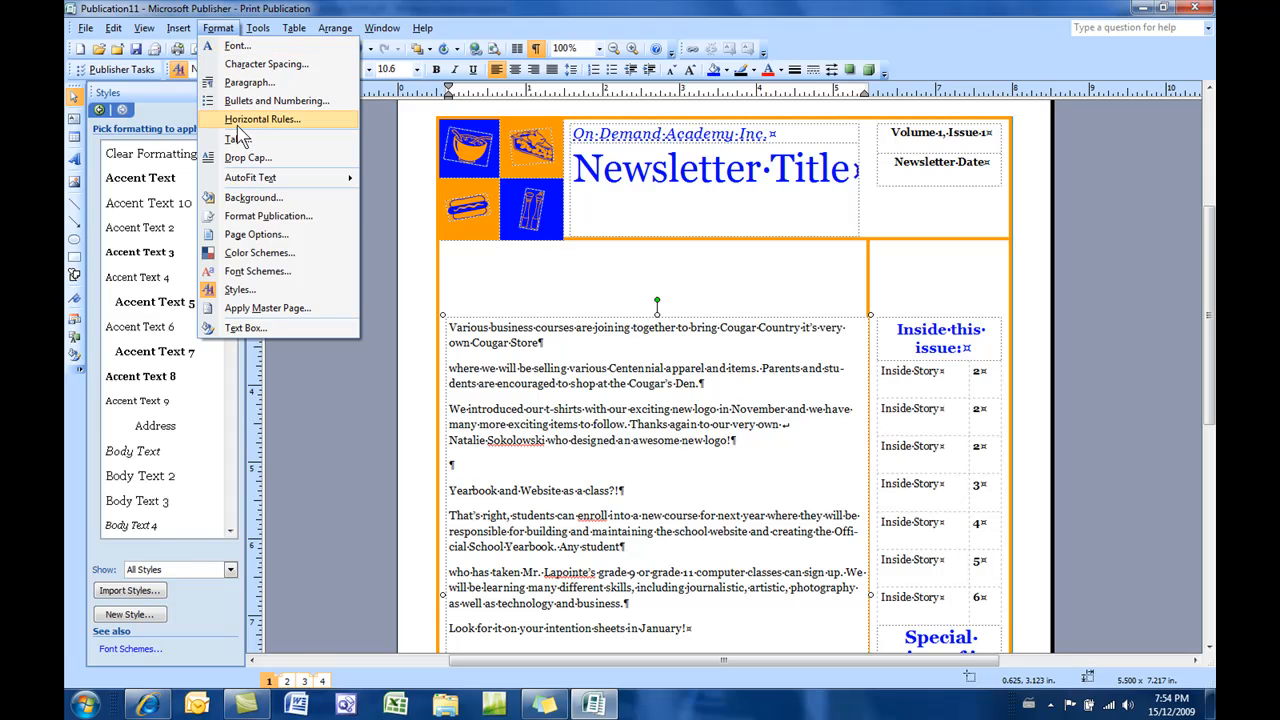
{"action": "left_click", "coordinate": [600, 368]}
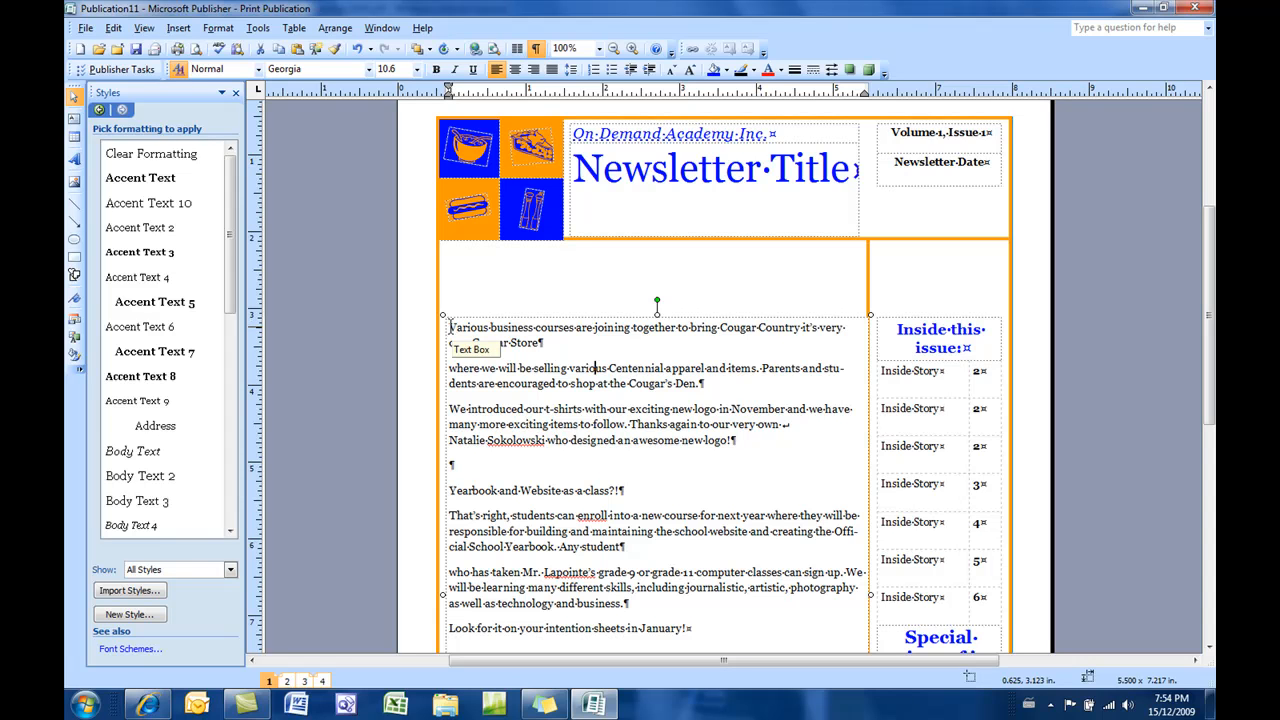
Set the Cougar Store paragraphs above the Yearbook heading to Calibri, size 10.
{"action": "left_click_drag", "start_coordinate": [450, 327], "coordinate": [777, 462]}
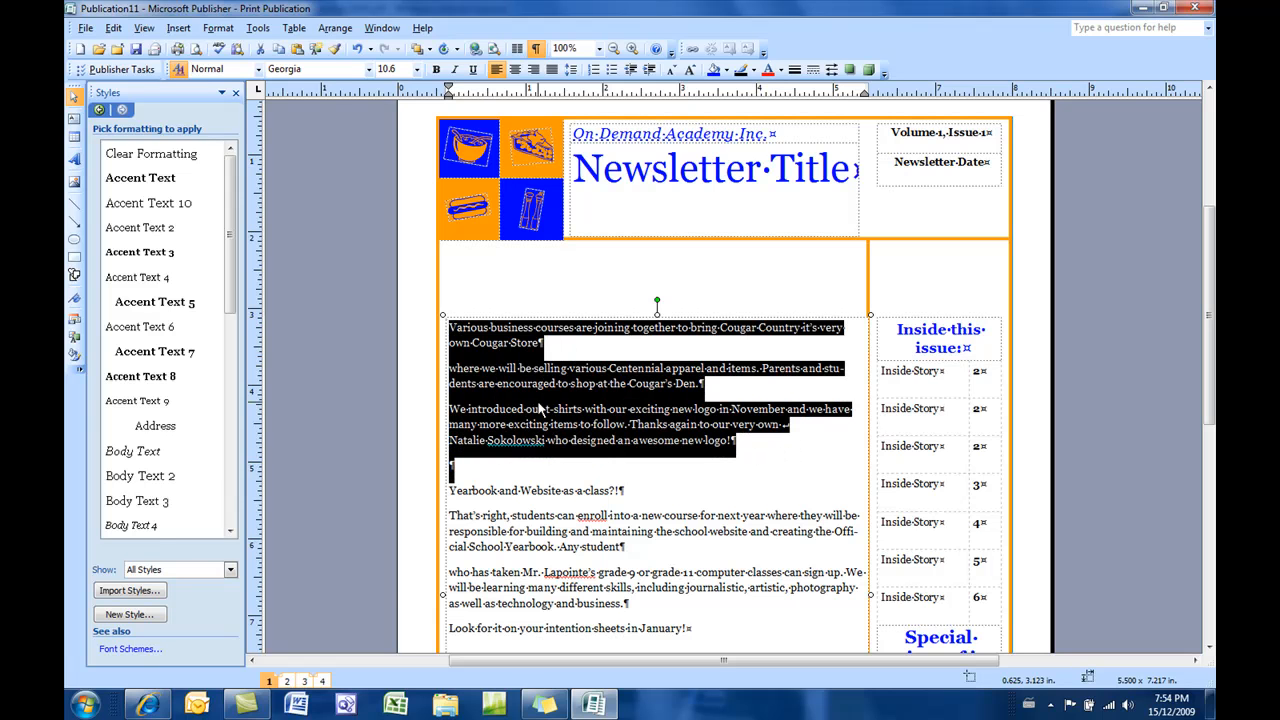
{"action": "left_click", "coordinate": [369, 70]}
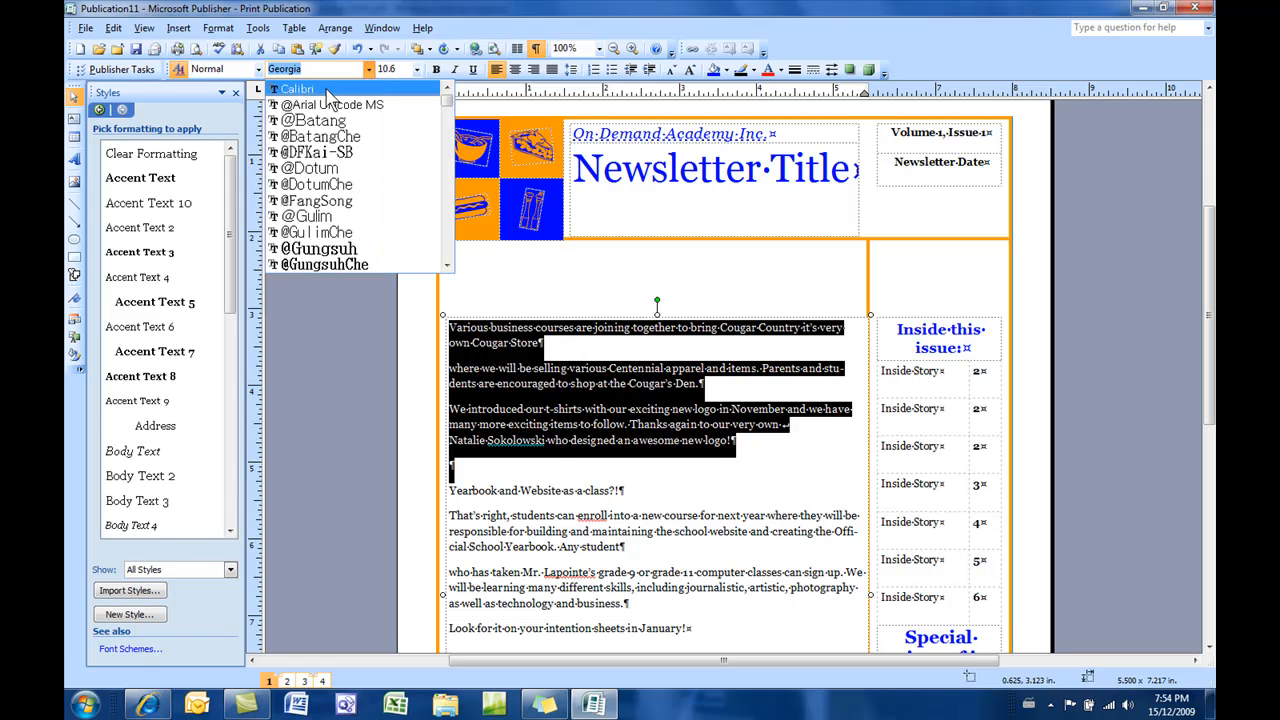
{"action": "left_click", "coordinate": [300, 89]}
{"action": "left_click", "coordinate": [417, 69]}
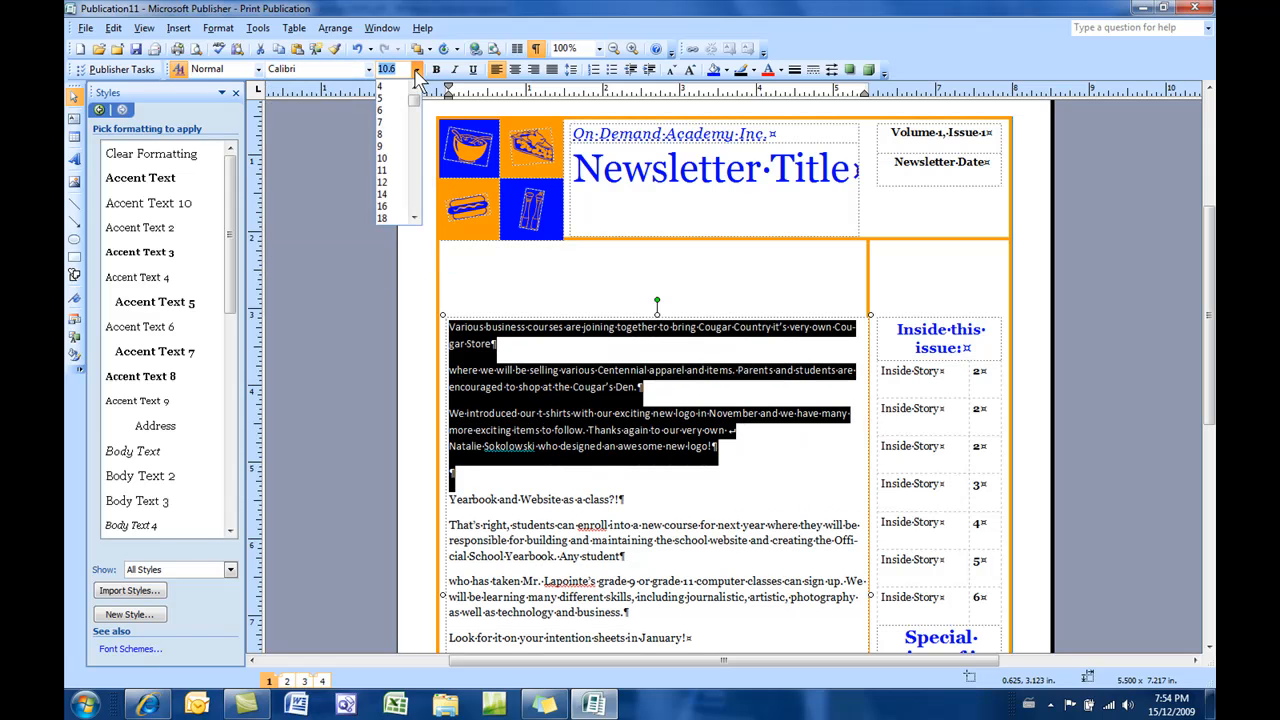
{"action": "left_click", "coordinate": [390, 160]}
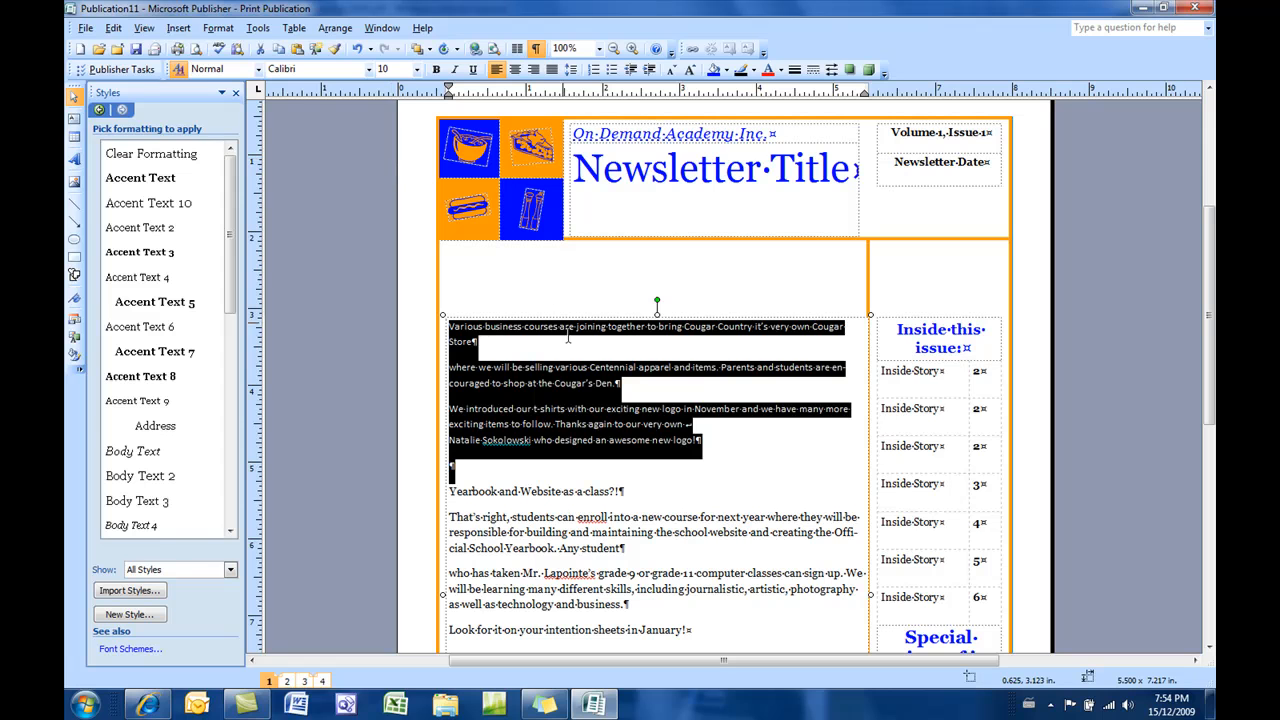
Set the Cougar Store paragraphs' line spacing to 1sp between lines and 0pt after paragraphs.
{"action": "left_click", "coordinate": [564, 412]}
{"action": "left_click", "coordinate": [452, 328]}
{"action": "left_click_drag", "start_coordinate": [700, 442], "coordinate": [449, 316]}
{"action": "left_click", "coordinate": [572, 70]}
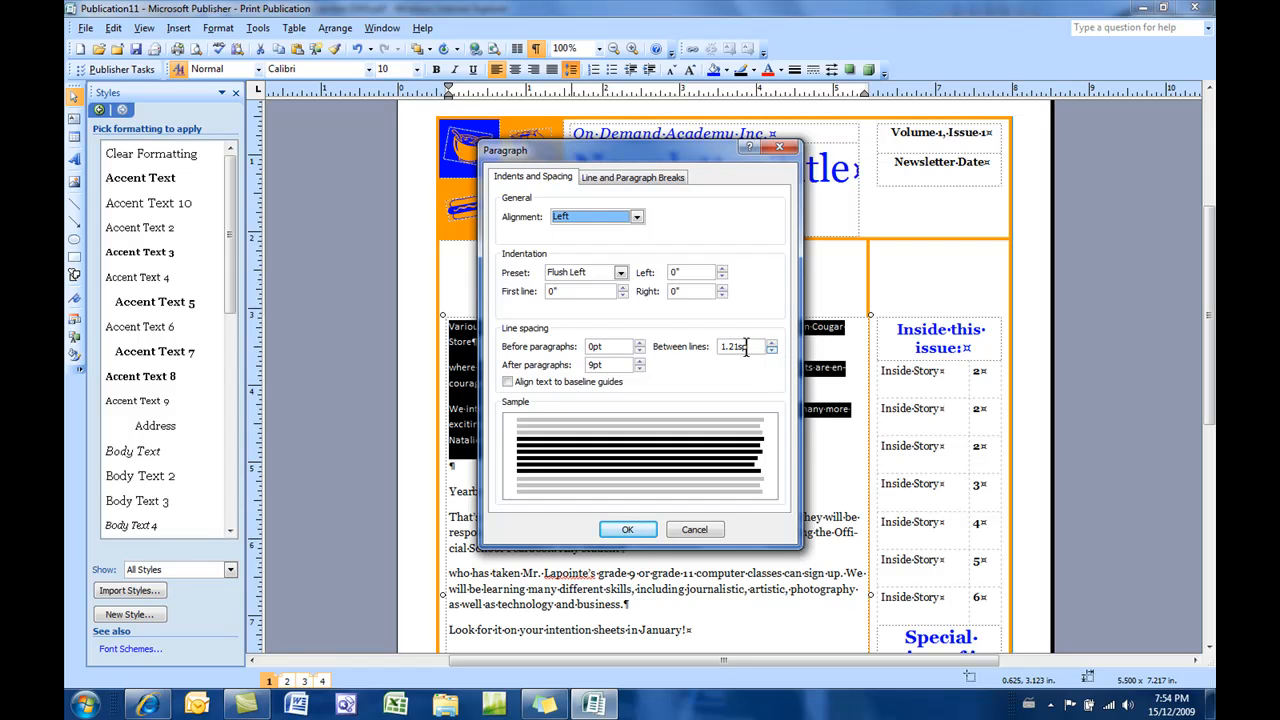
{"action": "double_click", "coordinate": [735, 348]}
{"action": "left_click", "coordinate": [723, 345]}
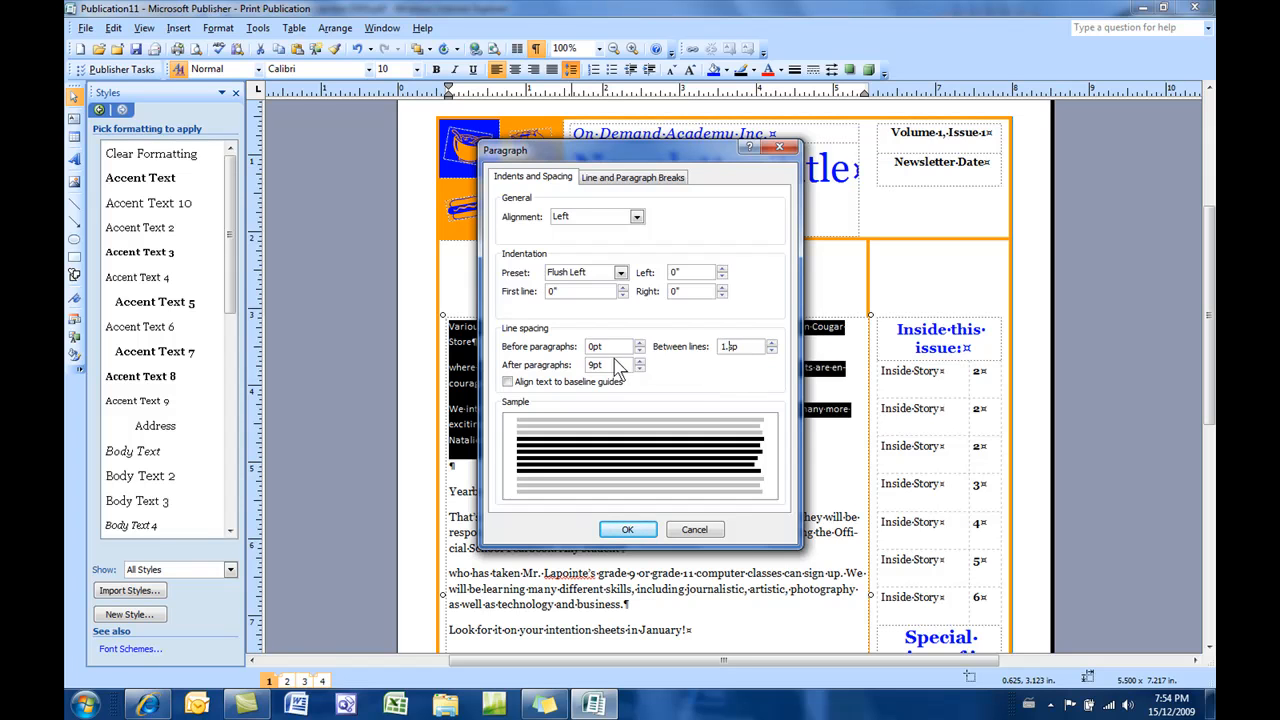
{"action": "left_click", "coordinate": [640, 369]}
{"action": "left_click", "coordinate": [640, 369]}
{"action": "left_click", "coordinate": [640, 369]}
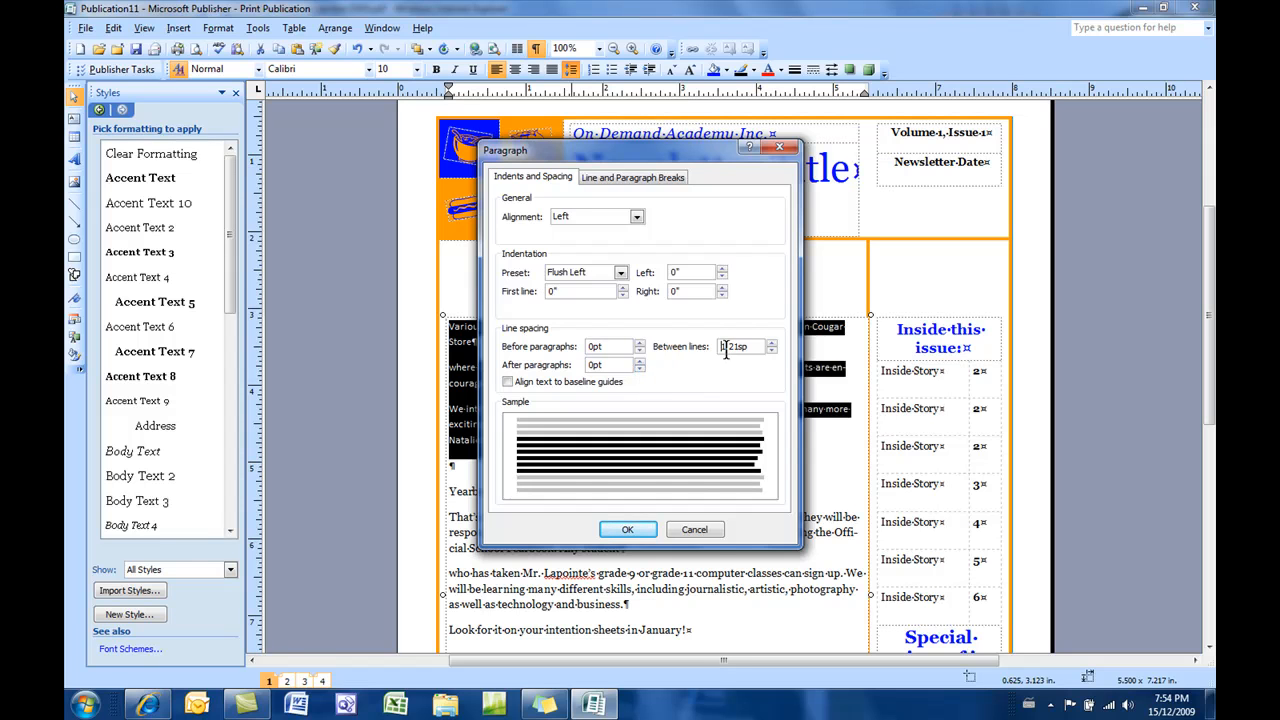
{"action": "key", "text": "BackSpace"}
{"action": "key", "text": "BackSpace"}
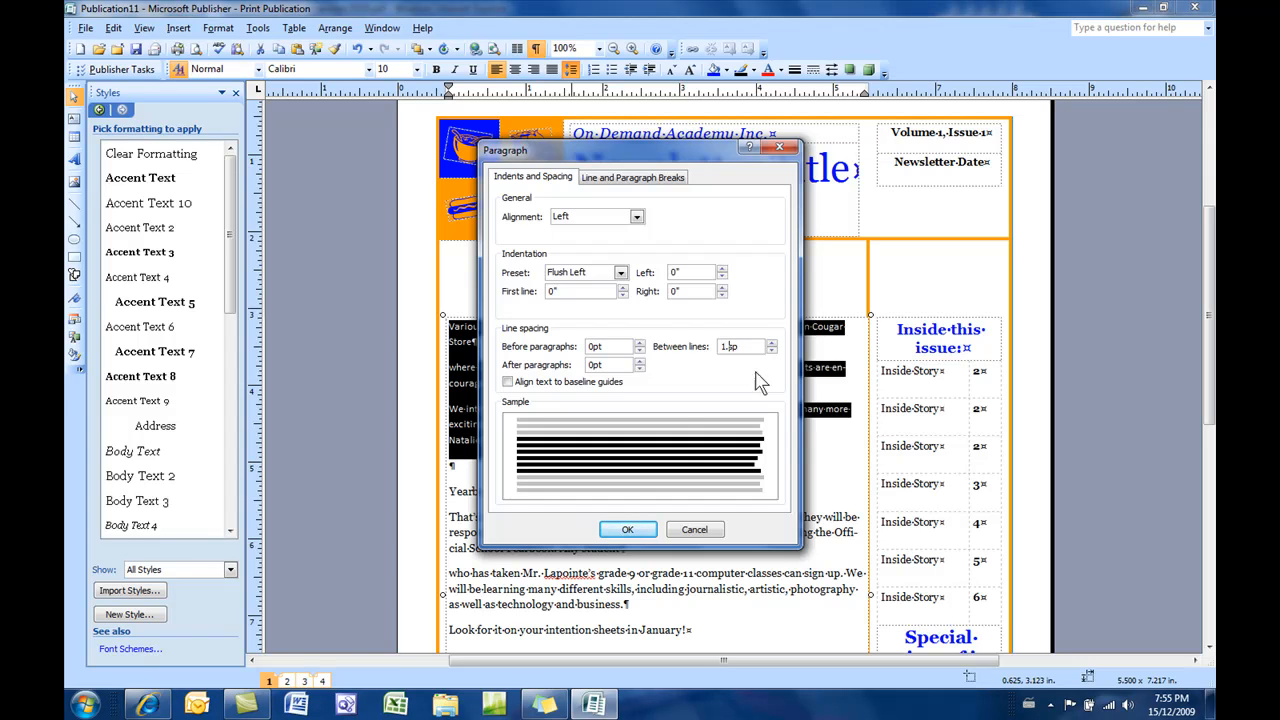
{"action": "left_click", "coordinate": [628, 530]}
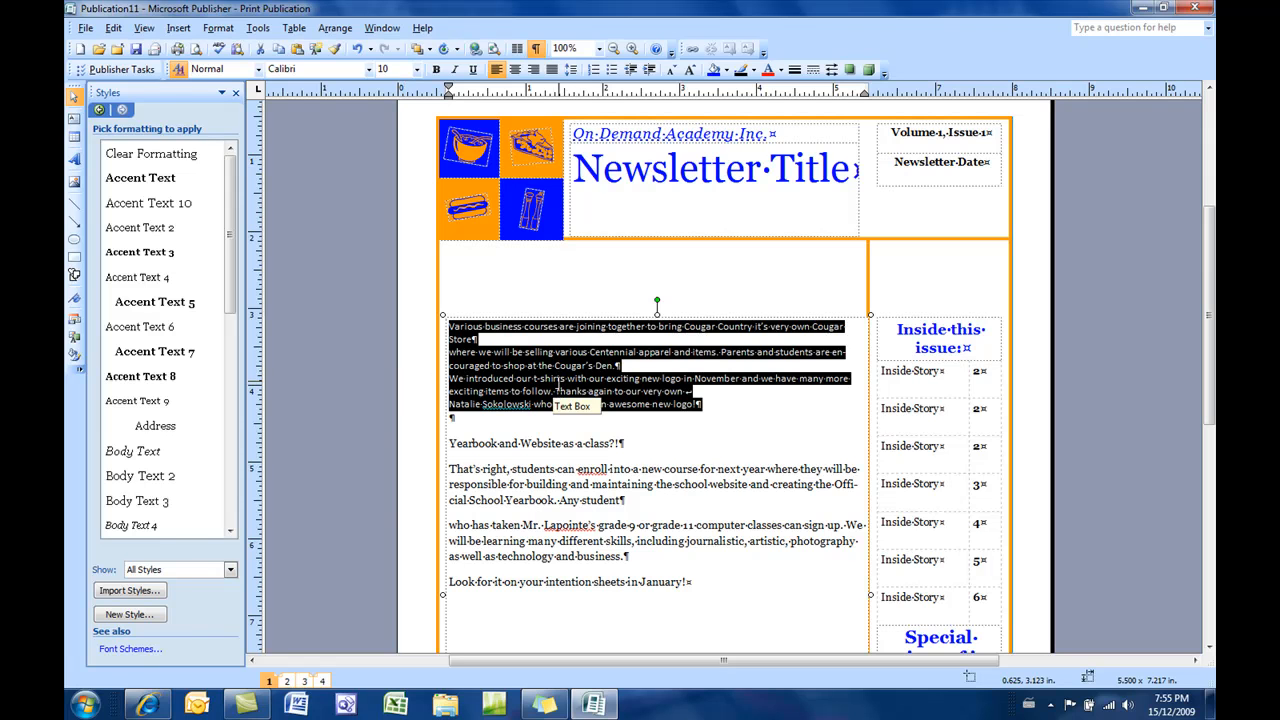
Create a new style named companies from the selected Cougar Store text and apply it to the paragraphs below the Yearbook heading.
{"action": "left_click", "coordinate": [130, 615]}
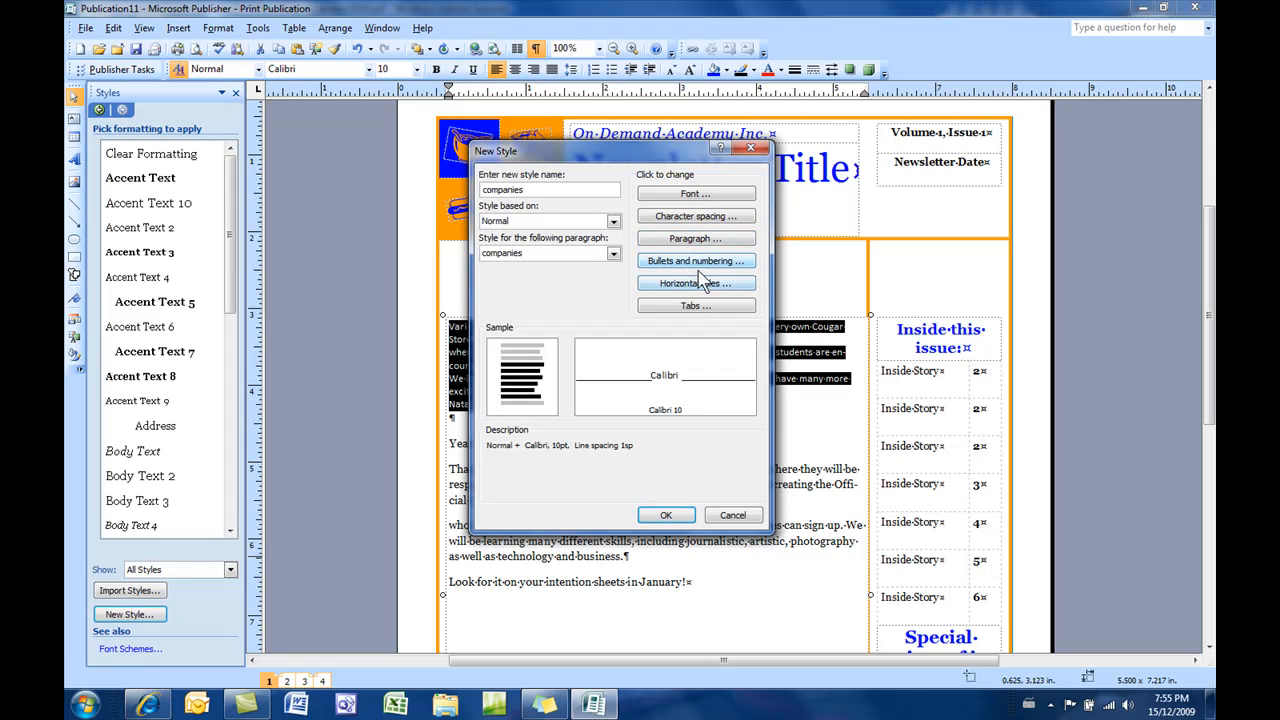
{"action": "left_click", "coordinate": [666, 515]}
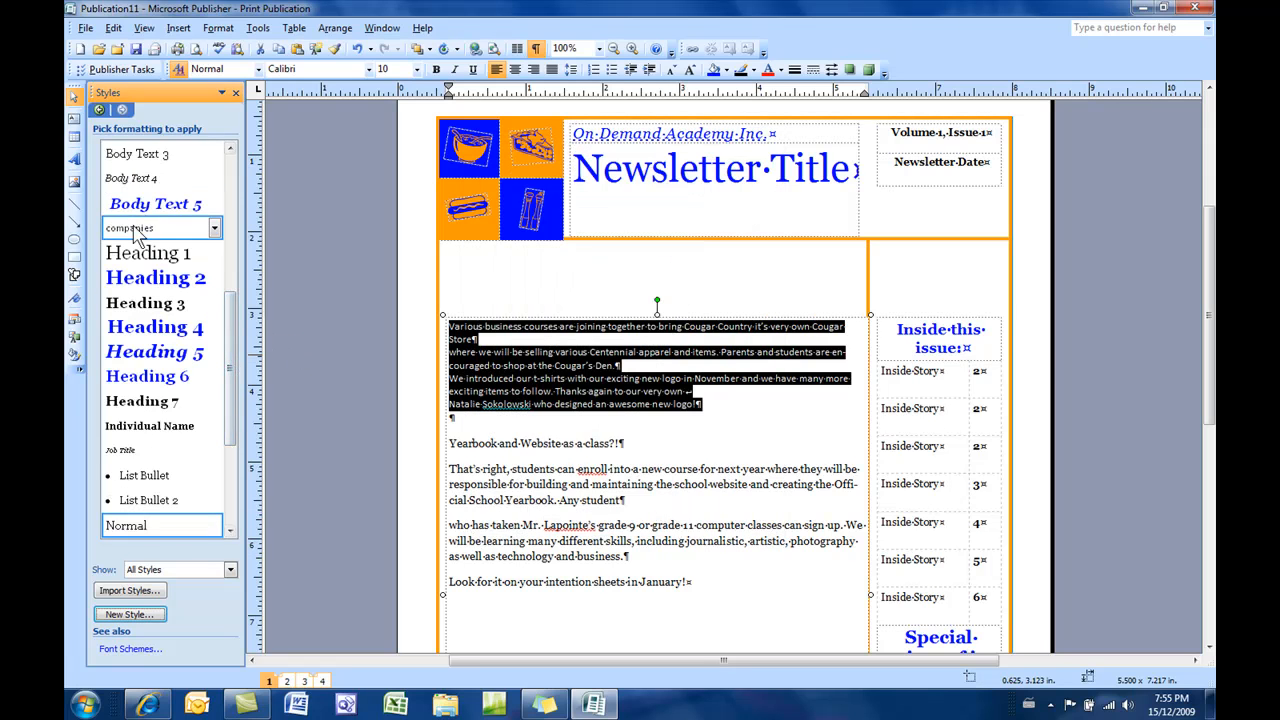
{"action": "left_click_drag", "start_coordinate": [450, 469], "coordinate": [695, 585]}
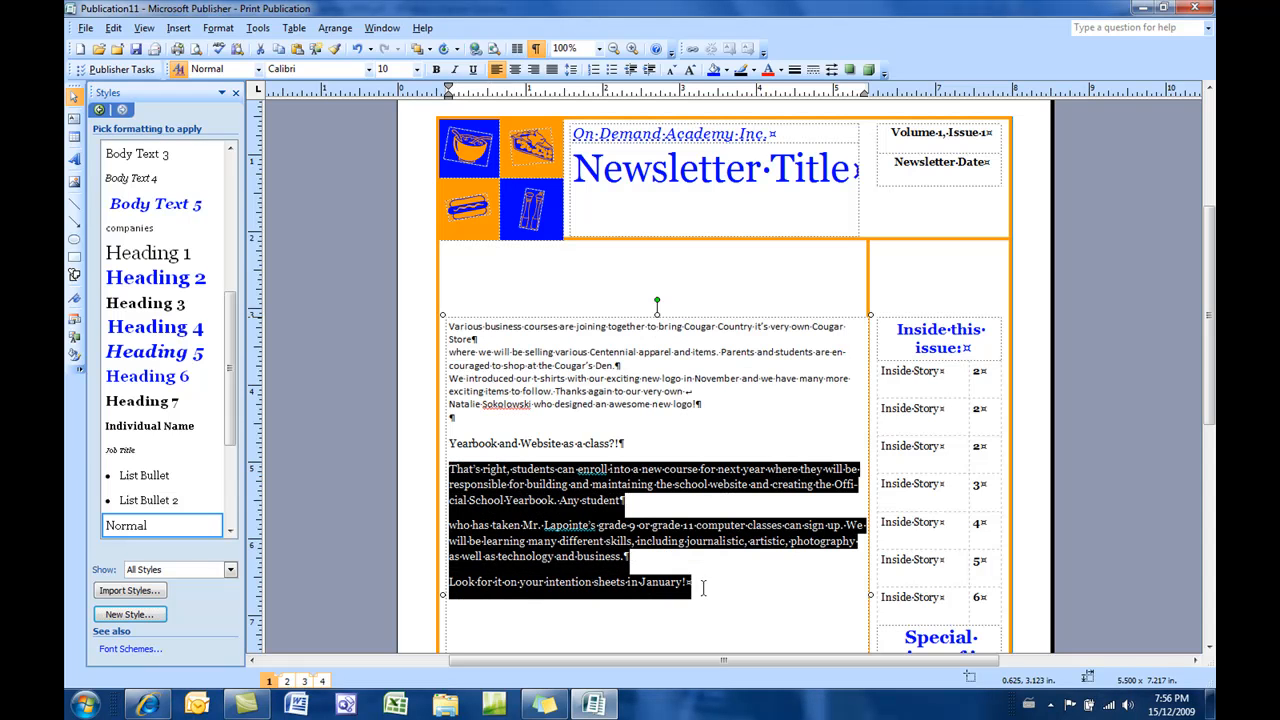
{"action": "left_click", "coordinate": [146, 236]}
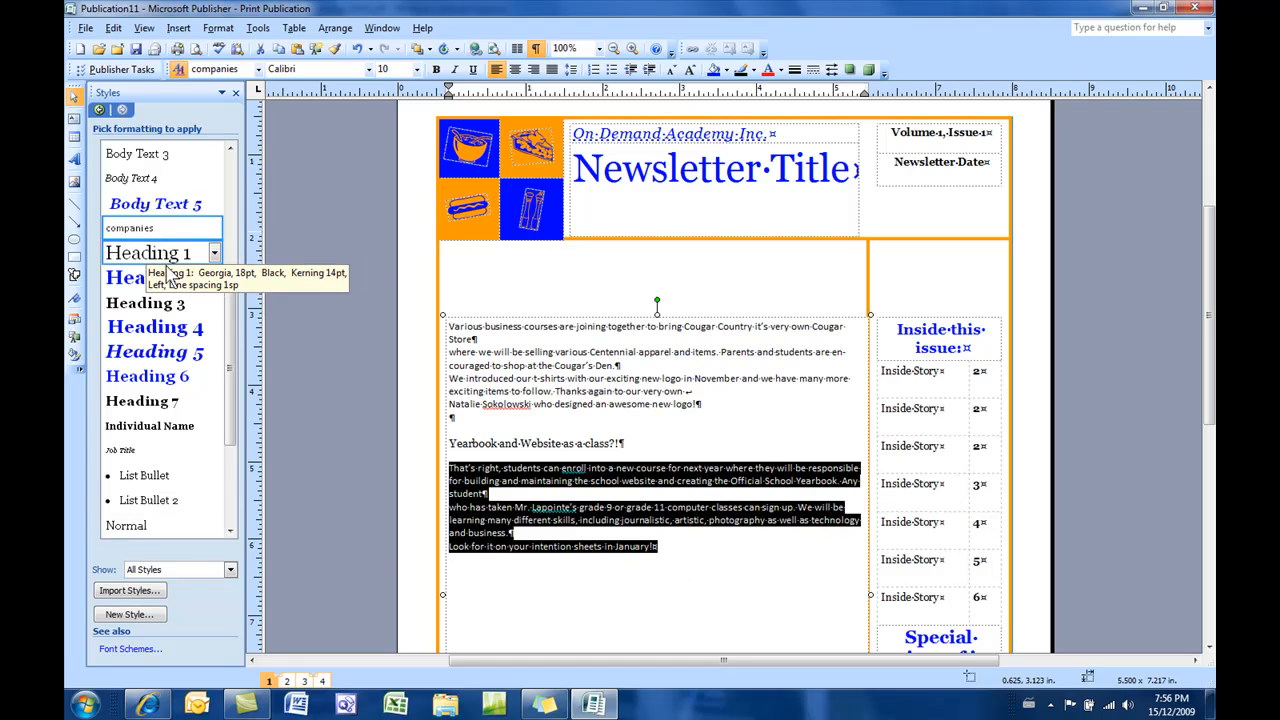
{"action": "left_click", "coordinate": [639, 579]}
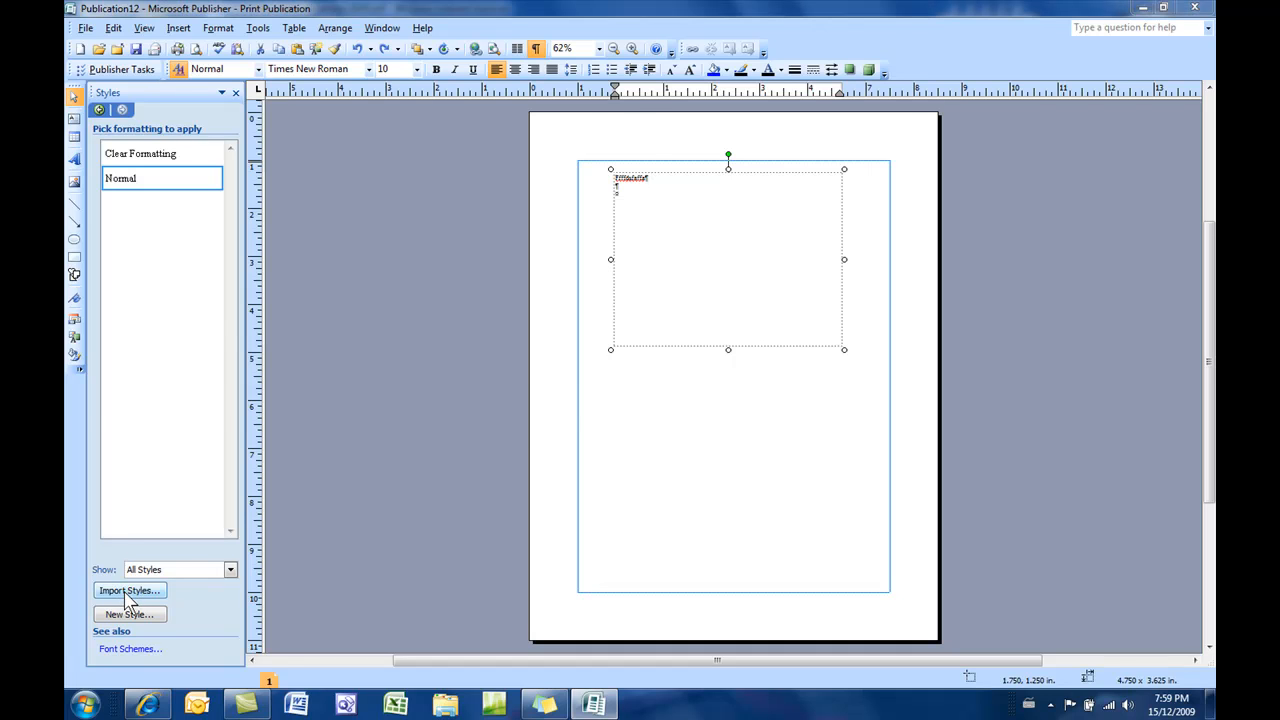
Import the styles from newsexample.pub, keeping this publication's Normal style, and apply the companies style to the text in the text box.
{"action": "left_click", "coordinate": [128, 591]}
{"action": "left_click_drag", "start_coordinate": [517, 163], "coordinate": [524, 322]}
{"action": "left_click", "coordinate": [284, 313]}
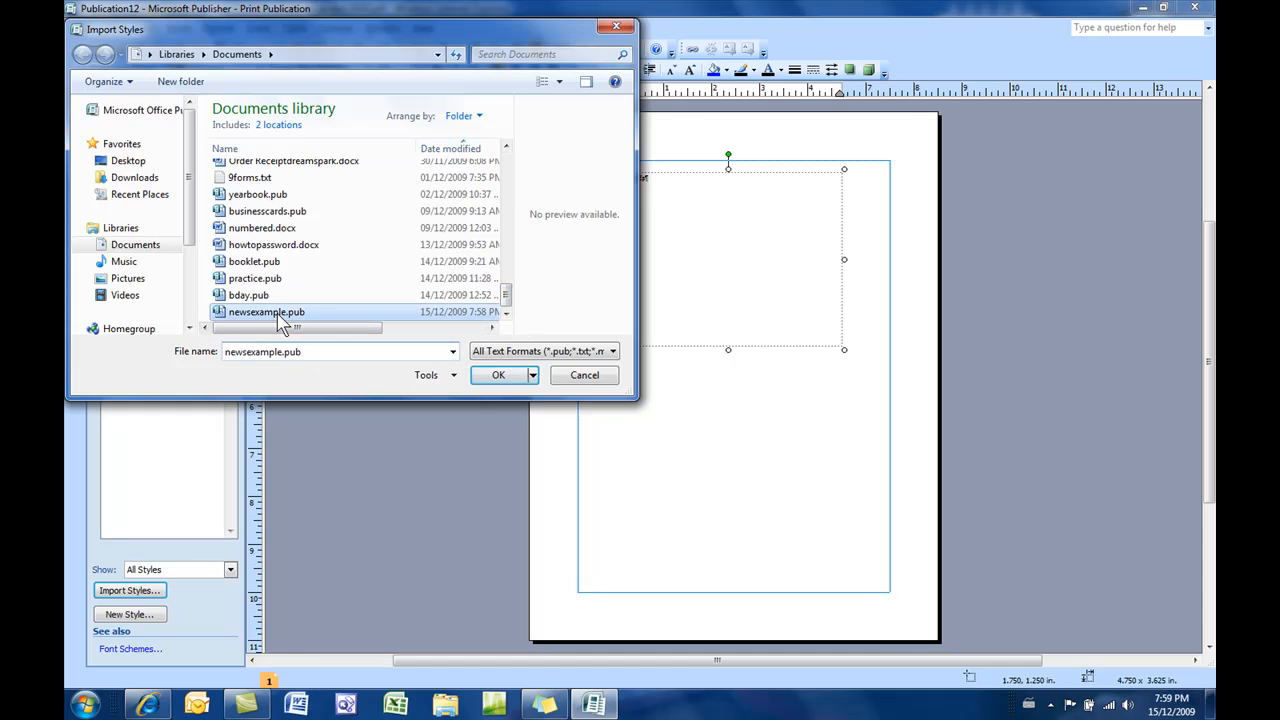
{"action": "left_click", "coordinate": [499, 375]}
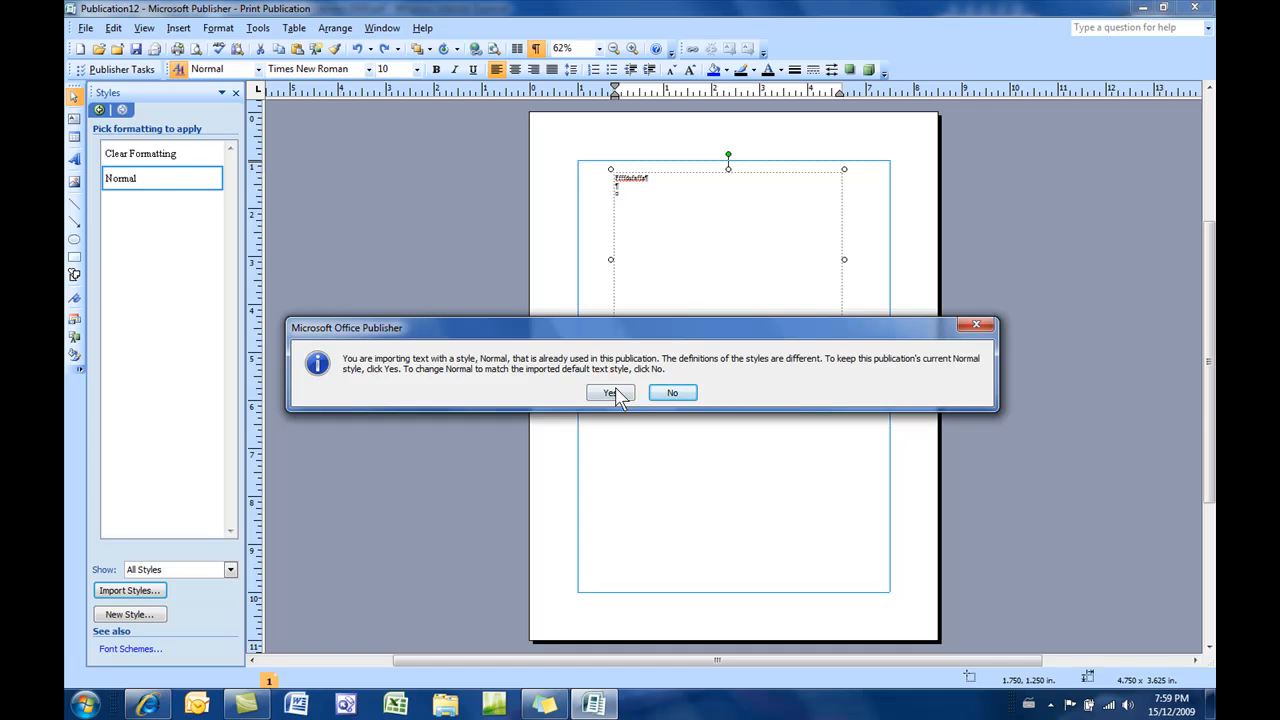
{"action": "left_click", "coordinate": [611, 393]}
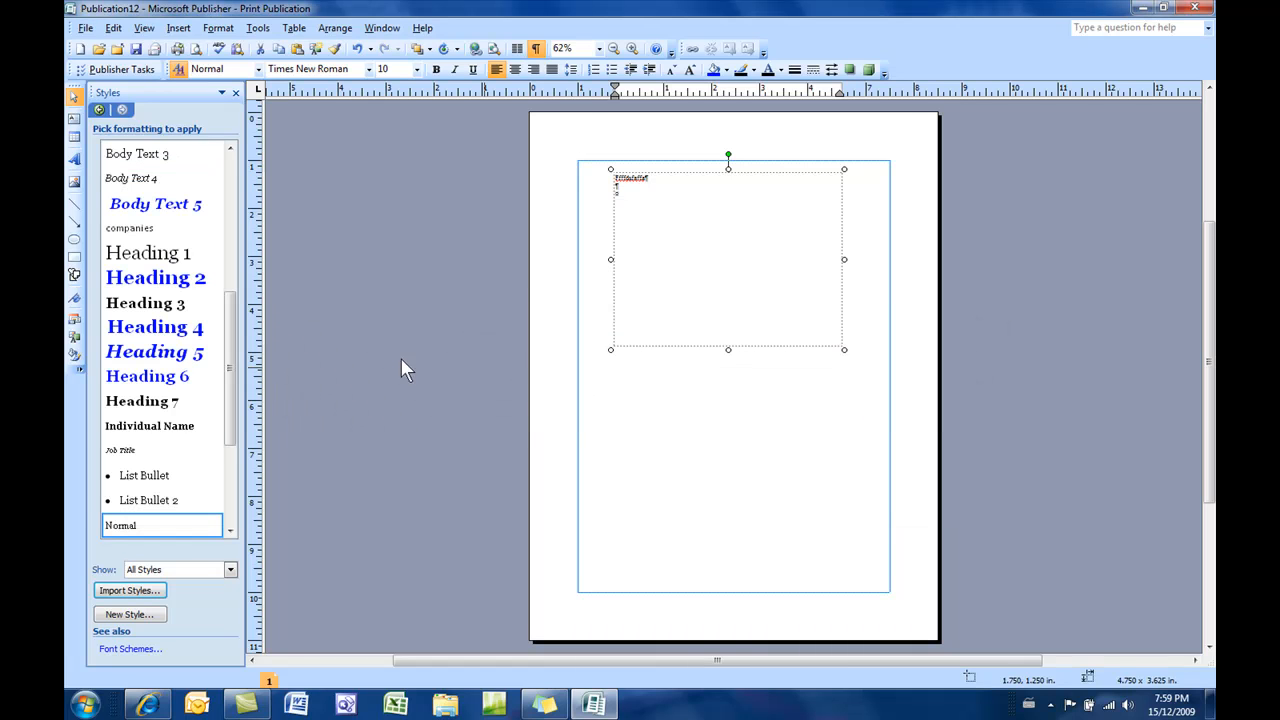
{"action": "left_click_drag", "start_coordinate": [231, 322], "coordinate": [234, 275]}
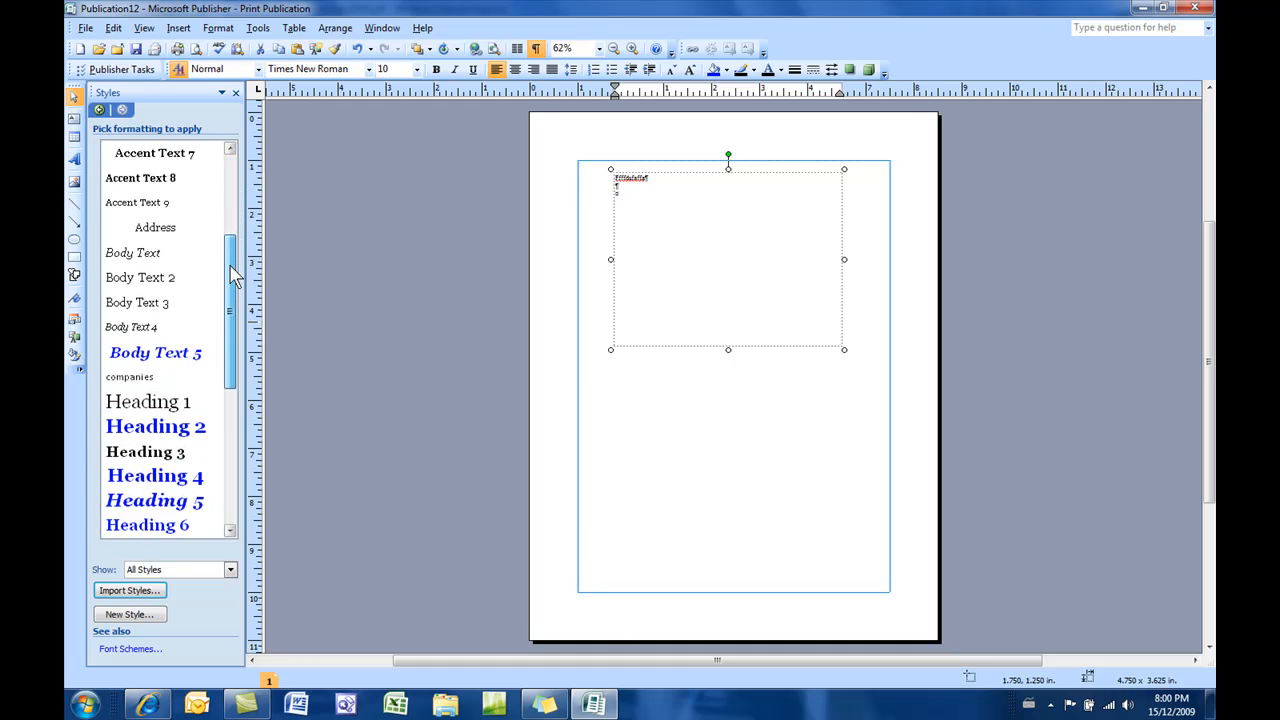
{"action": "left_click", "coordinate": [140, 378]}
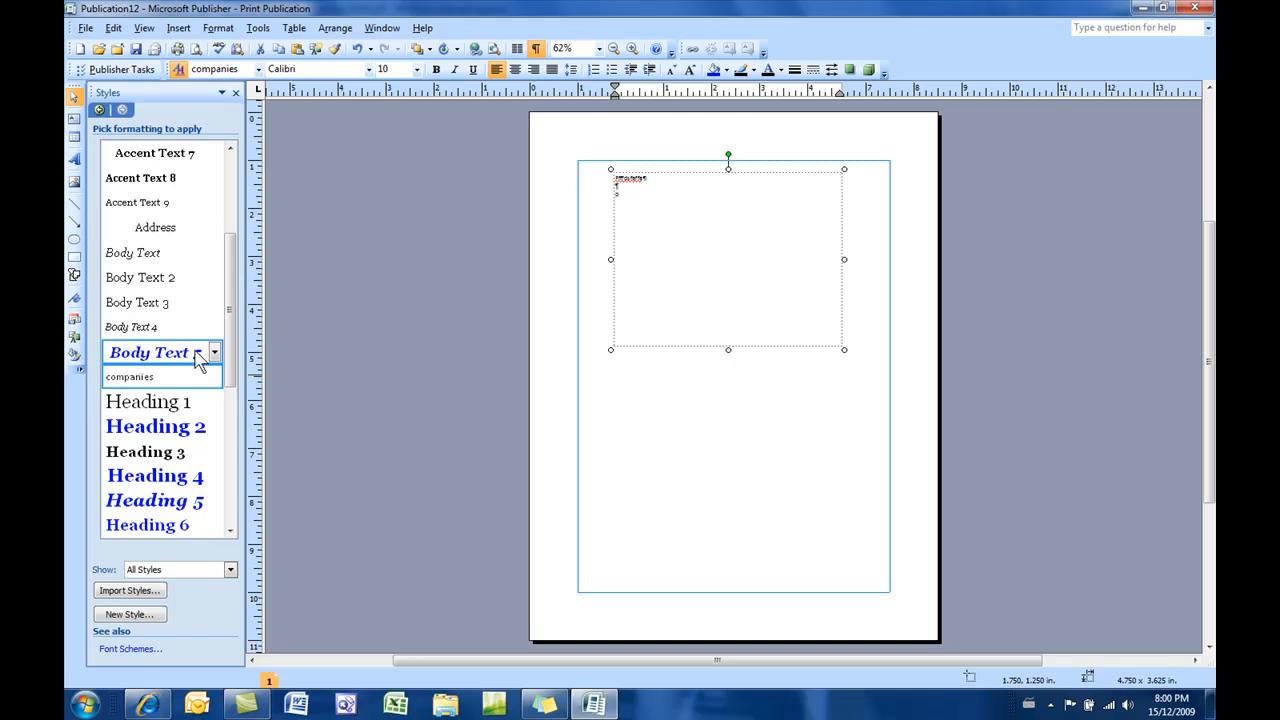